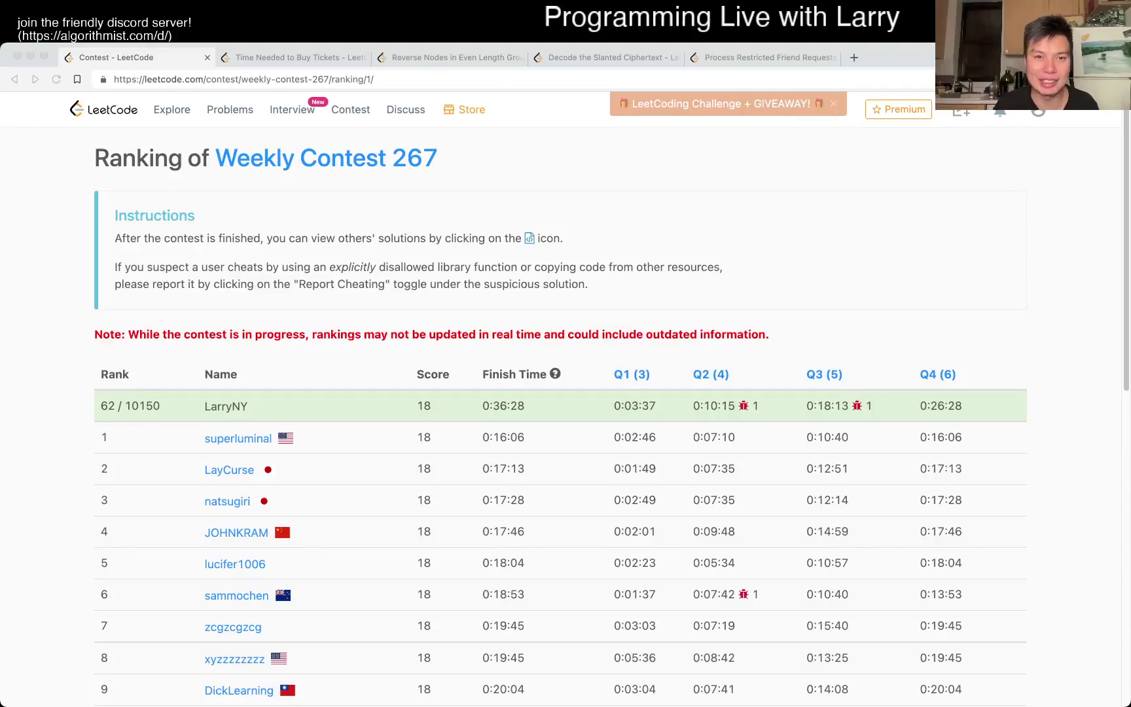
- Bring the browser forward and switch to the 'Time Needed to Buy Tickets' tab
{"action": "key", "text": "super+Tab"}
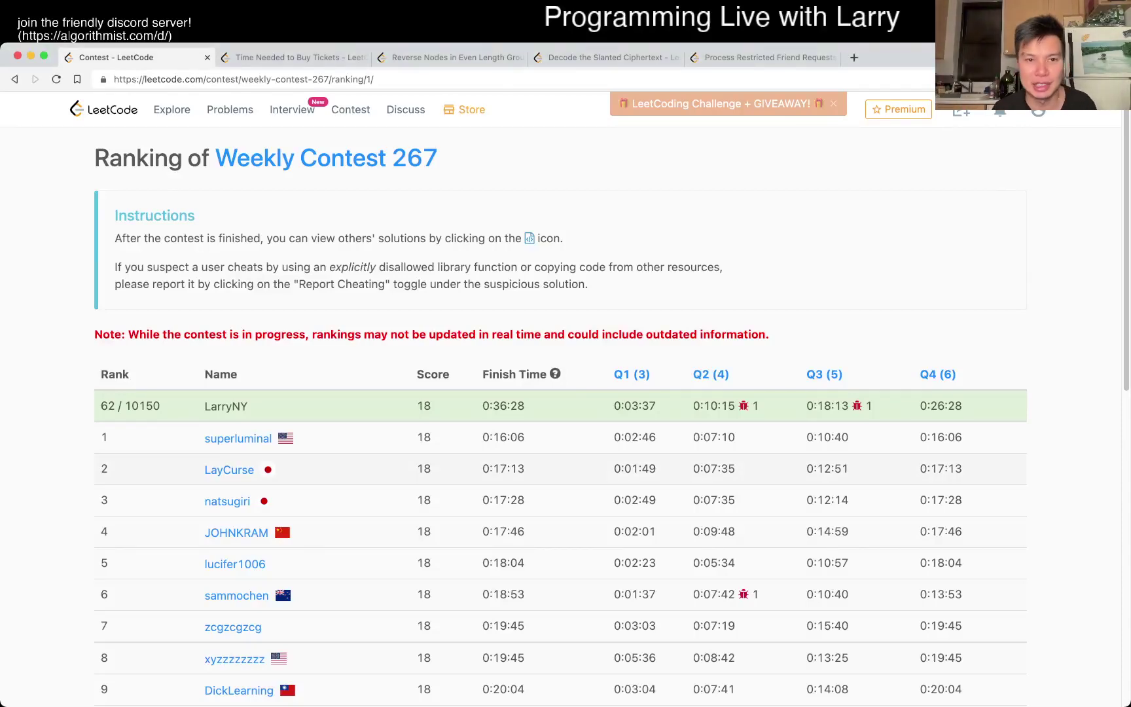
{"action": "key", "text": "ctrl+Tab"}
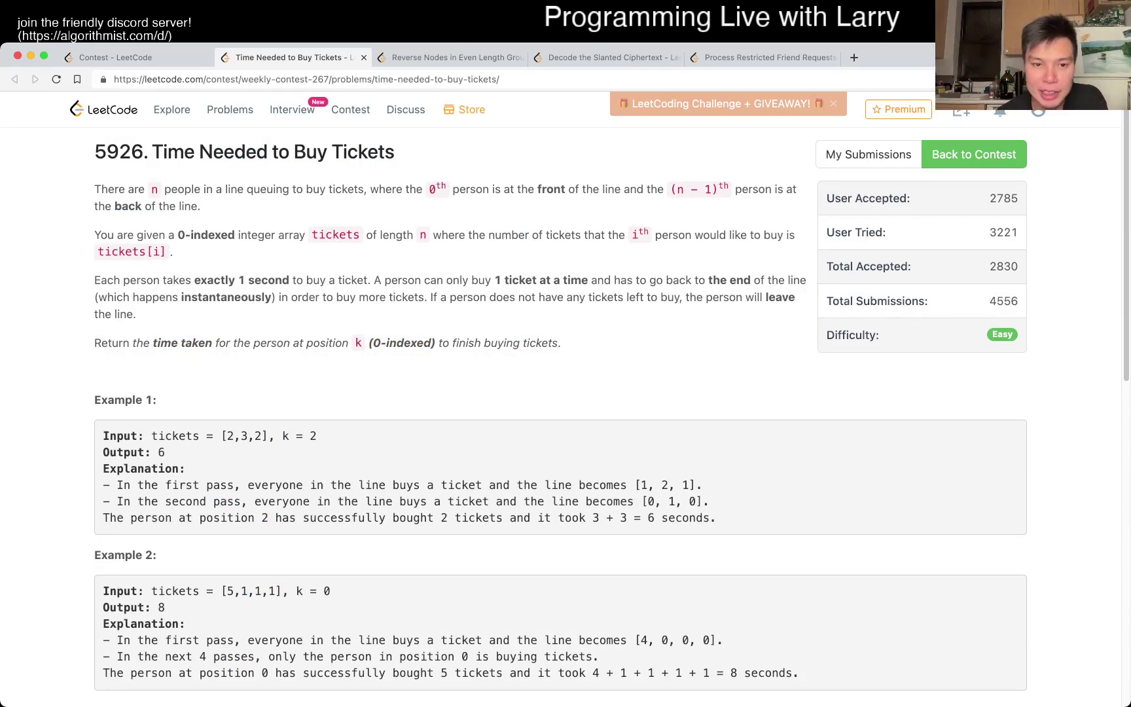
{"action": "scroll", "coordinate": [565, 398], "scroll_direction": "down", "scroll_amount": 8}
{"action": "scroll", "coordinate": [565, 398], "scroll_direction": "up", "scroll_amount": 3}
{"action": "scroll", "coordinate": [565, 397], "scroll_direction": "up", "scroll_amount": 4}
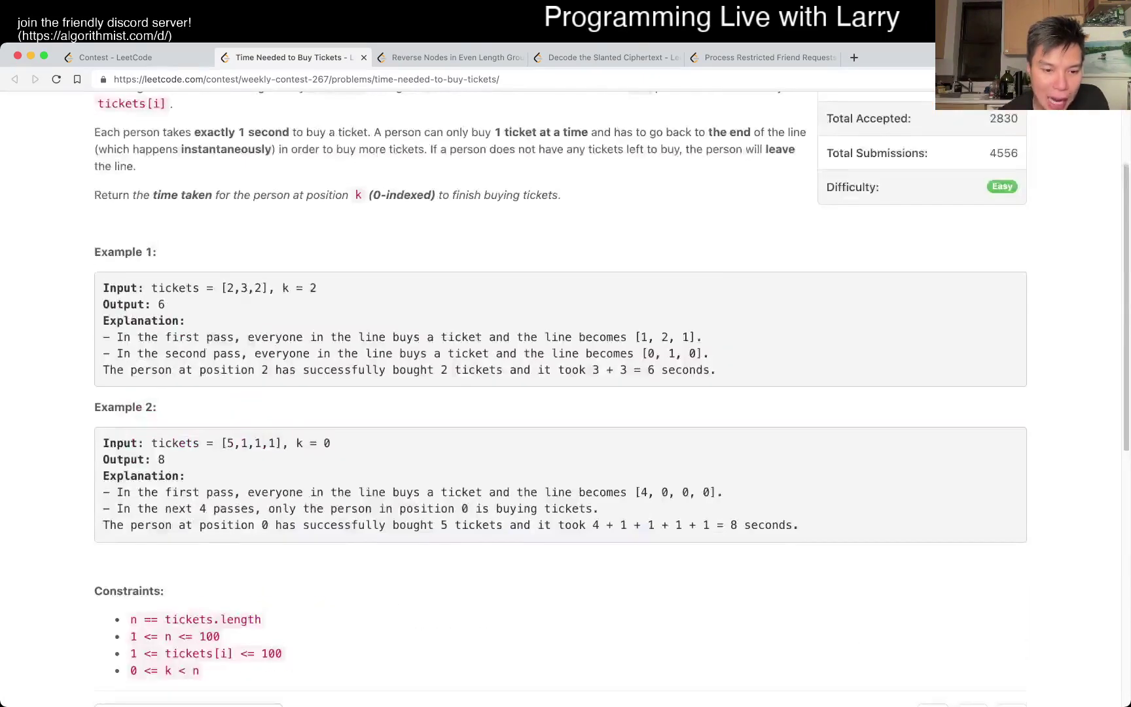
{"action": "scroll", "coordinate": [565, 398], "scroll_direction": "down", "scroll_amount": 3}
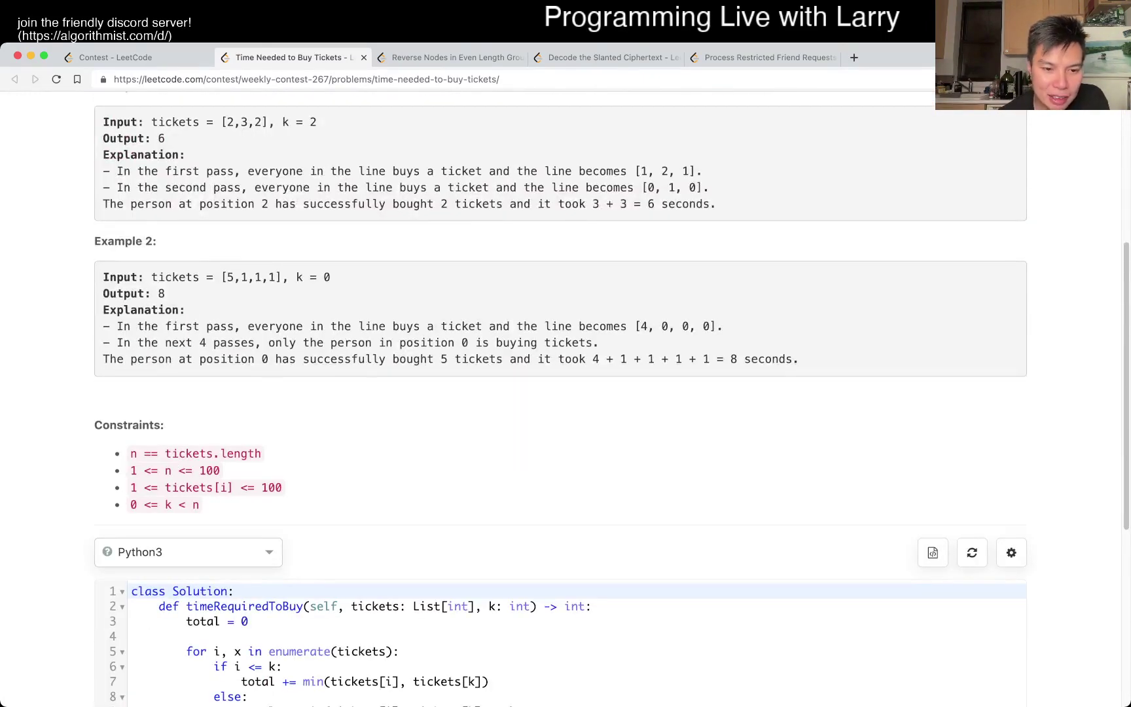
{"action": "left_click_drag", "start_coordinate": [130, 488], "coordinate": [282, 487]}
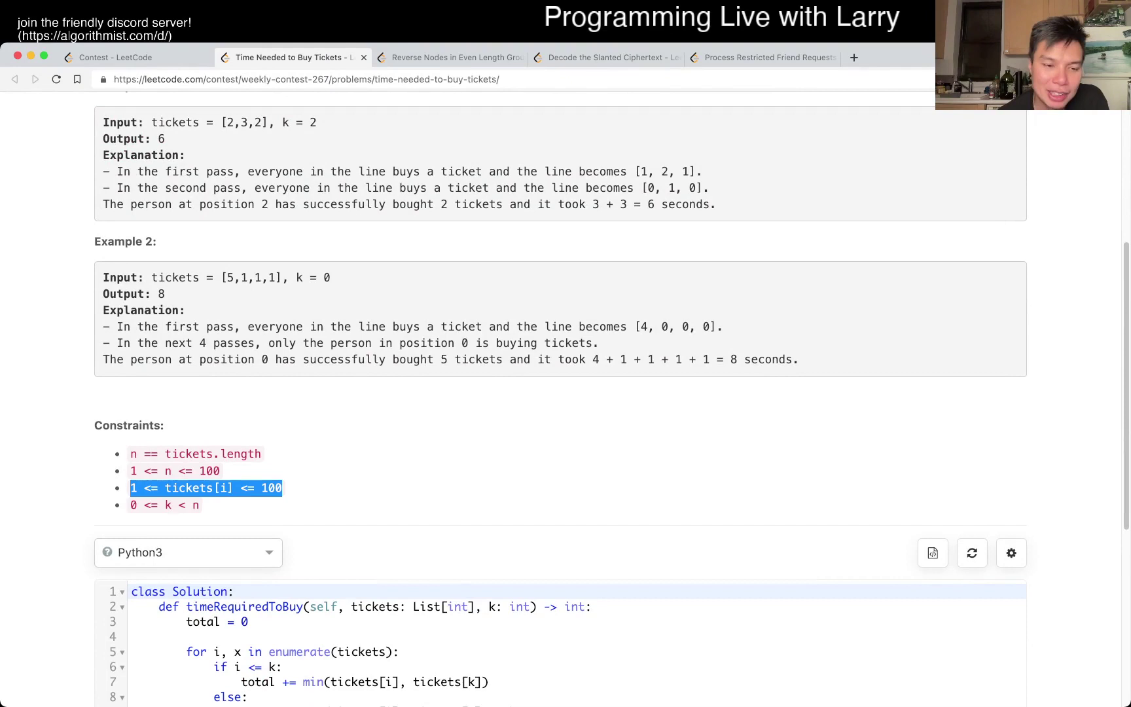
{"action": "left_click_drag", "start_coordinate": [221, 470], "coordinate": [129, 470]}
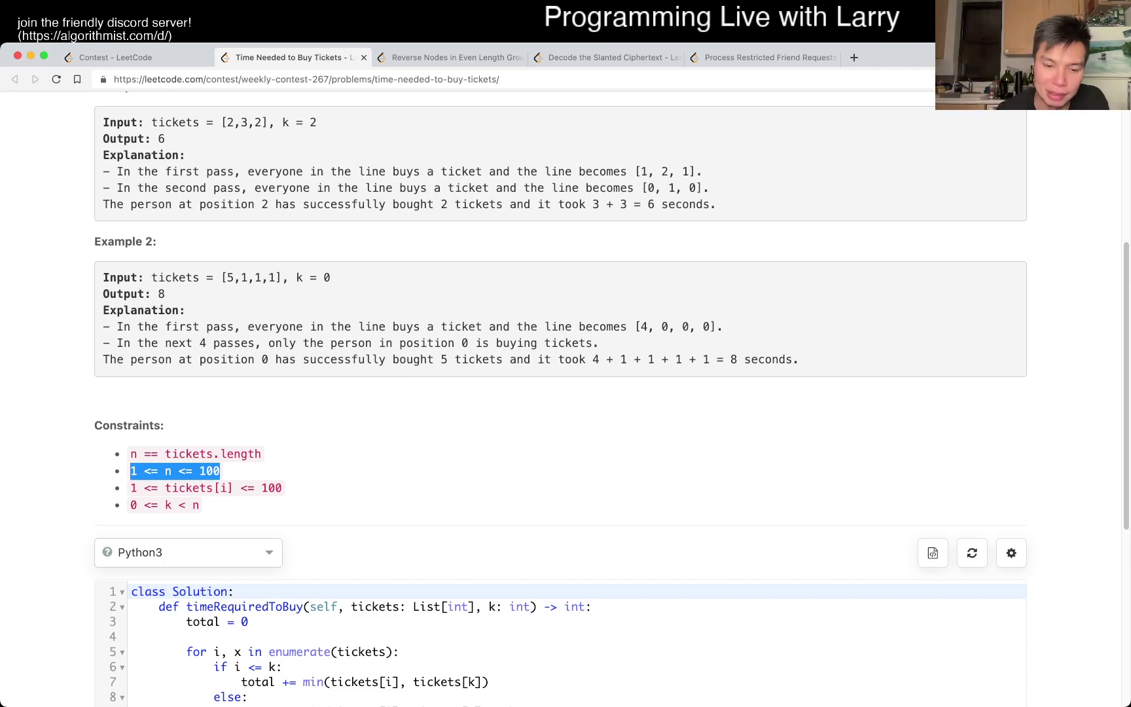
{"action": "scroll", "coordinate": [566, 375], "scroll_direction": "down", "scroll_amount": 3}
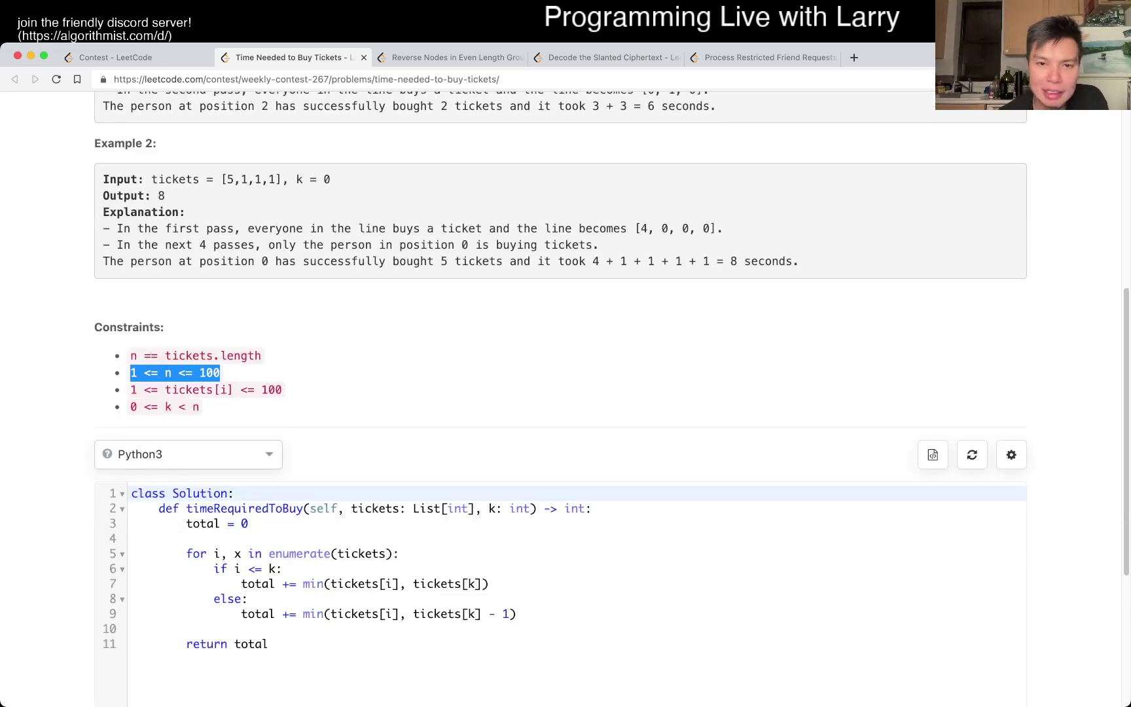
{"action": "scroll", "coordinate": [566, 376], "scroll_direction": "up", "scroll_amount": 1}
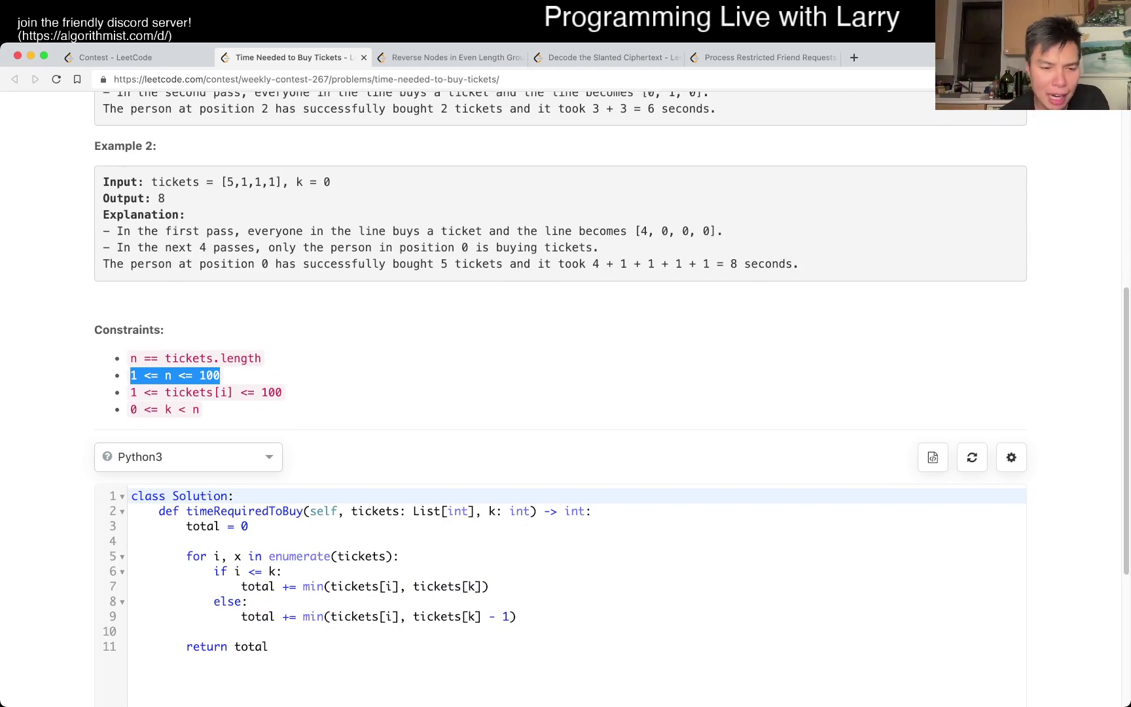
{"action": "key", "text": "ctrl+shift+Tab"}
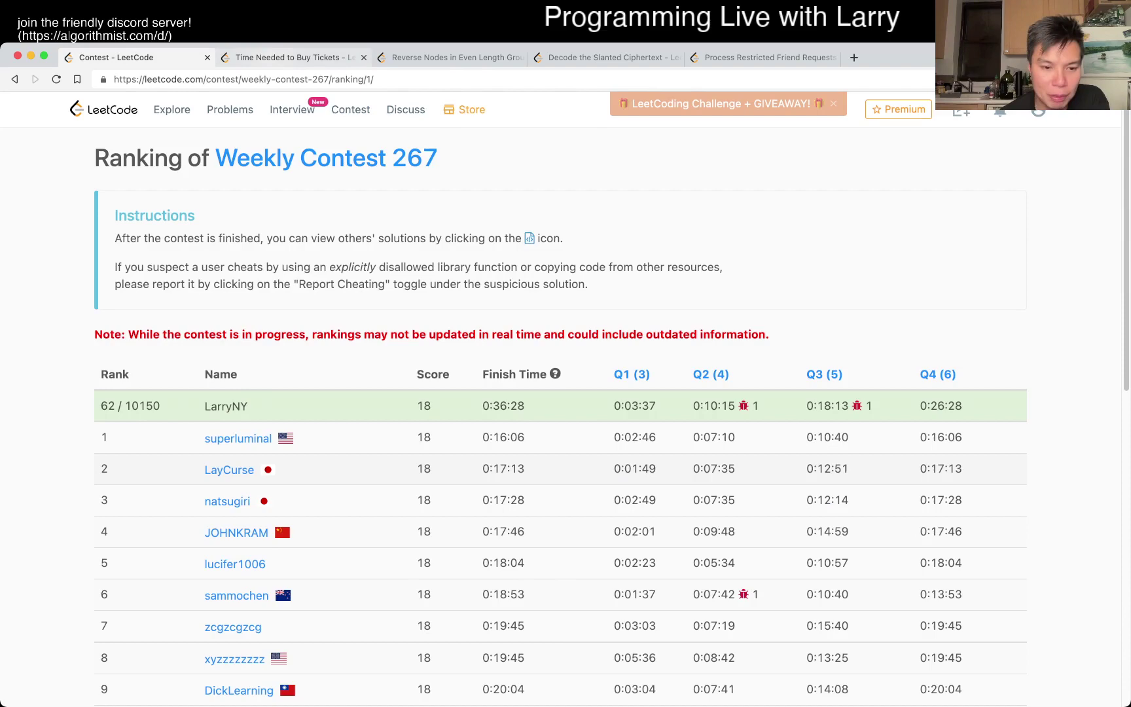
{"action": "key", "text": "ctrl+Tab"}
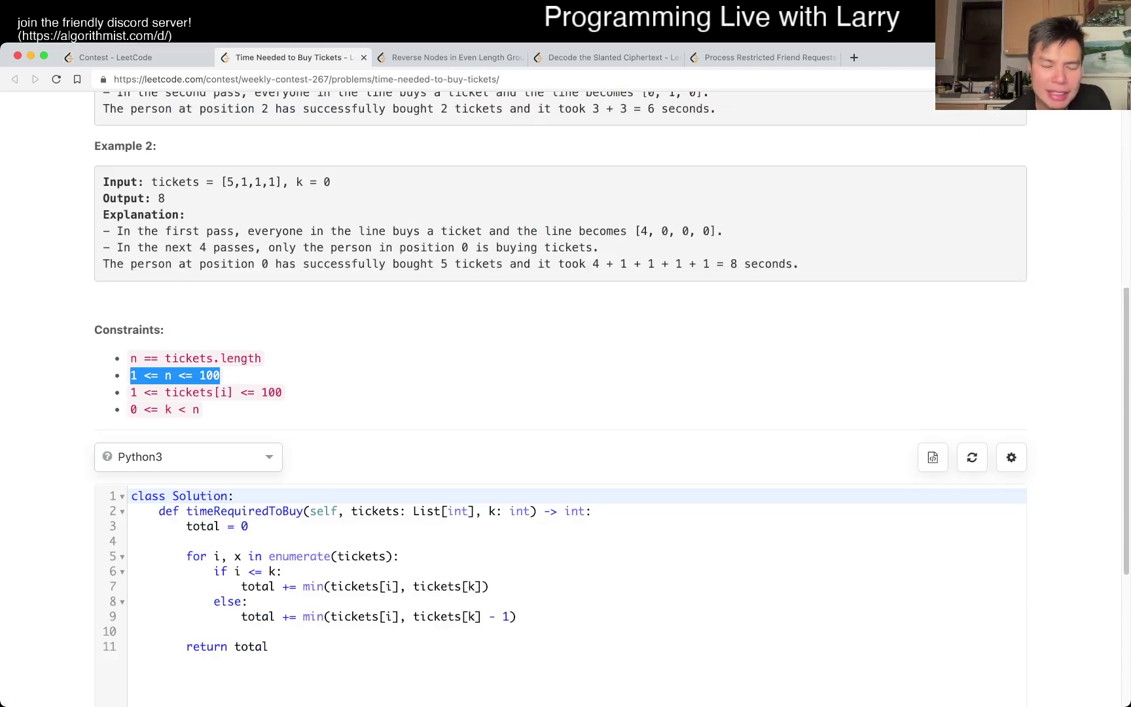
{"action": "scroll", "coordinate": [561, 398], "scroll_direction": "up", "scroll_amount": 2}
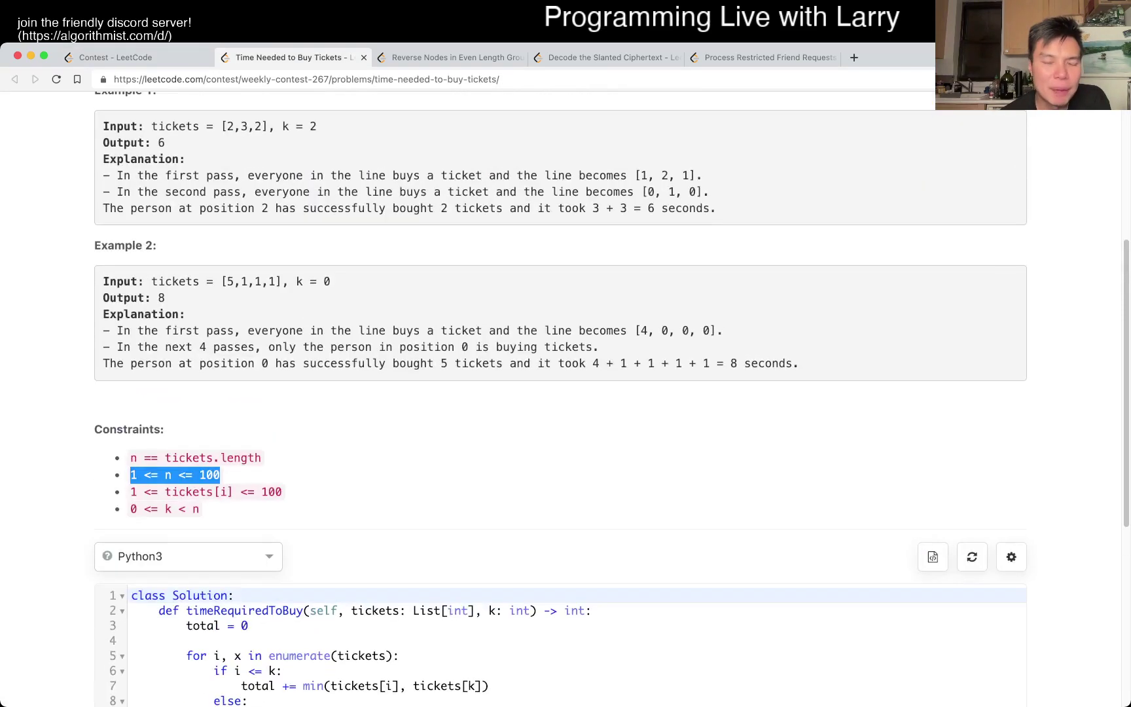
{"action": "double_click", "coordinate": [228, 280]}
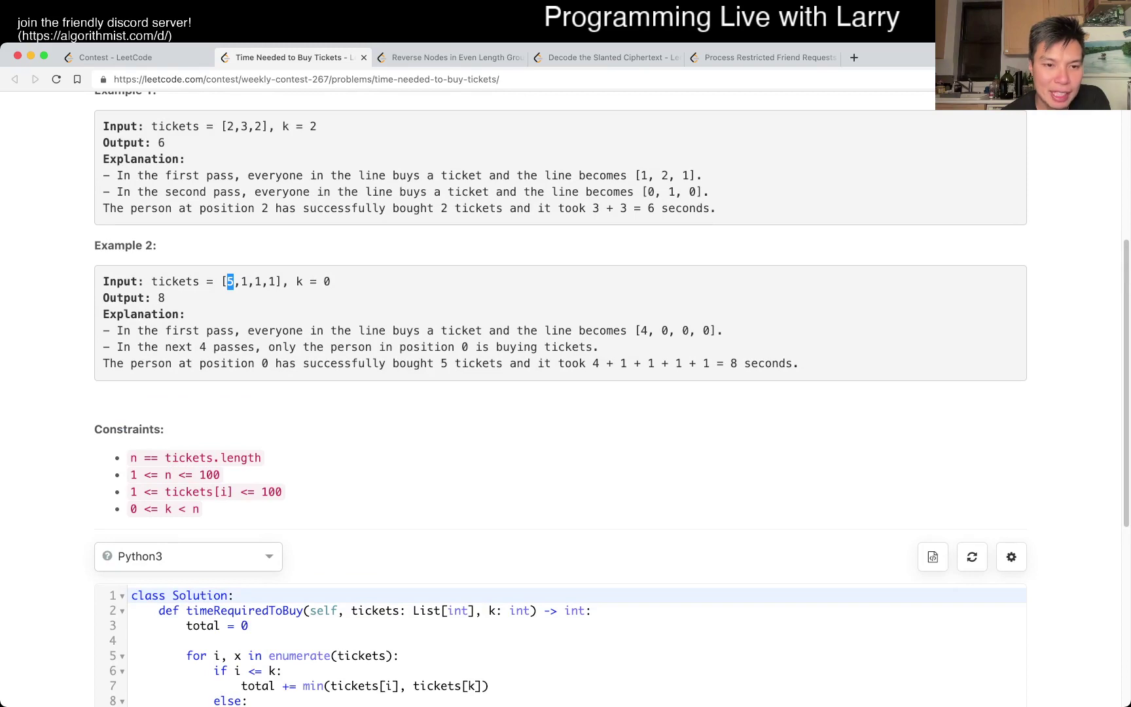
{"action": "double_click", "coordinate": [300, 281]}
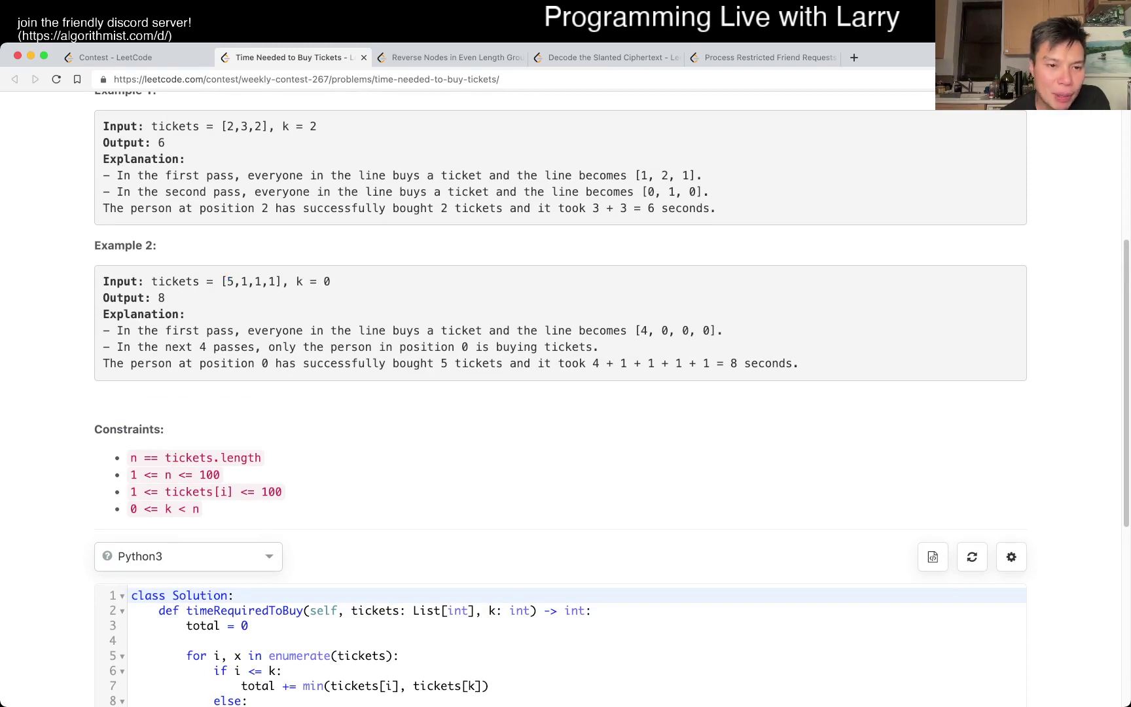
{"action": "double_click", "coordinate": [238, 281]}
{"action": "double_click", "coordinate": [243, 282]}
{"action": "left_click_drag", "start_coordinate": [221, 281], "coordinate": [234, 281]}
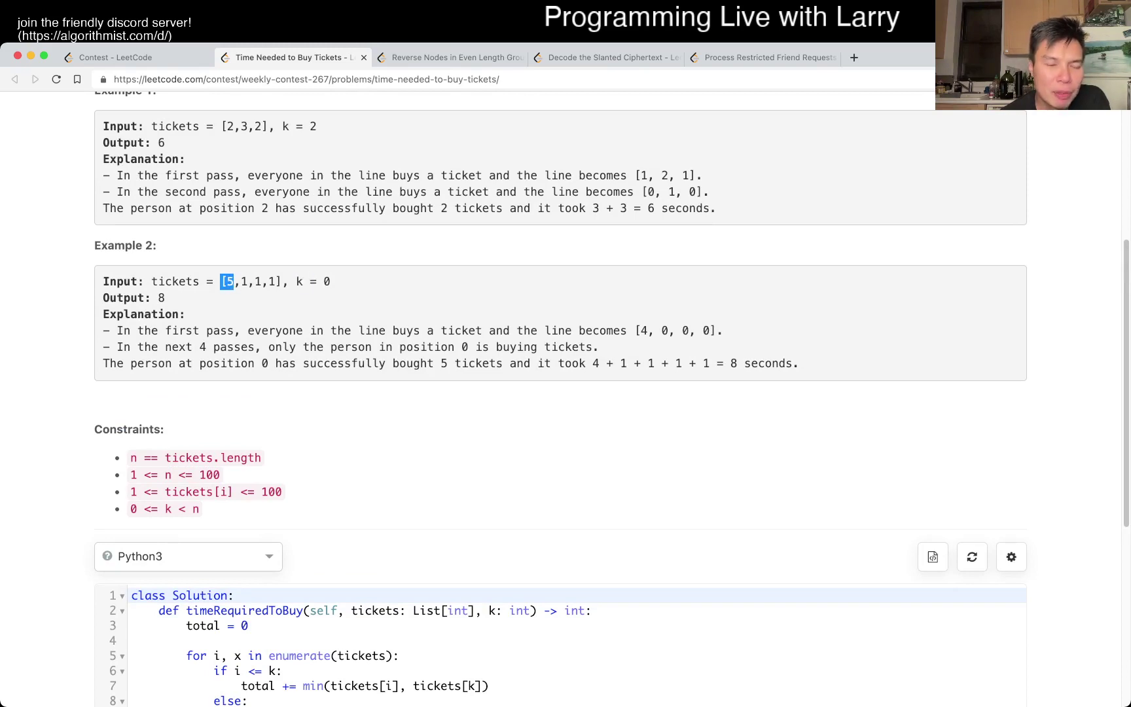
{"action": "double_click", "coordinate": [244, 281]}
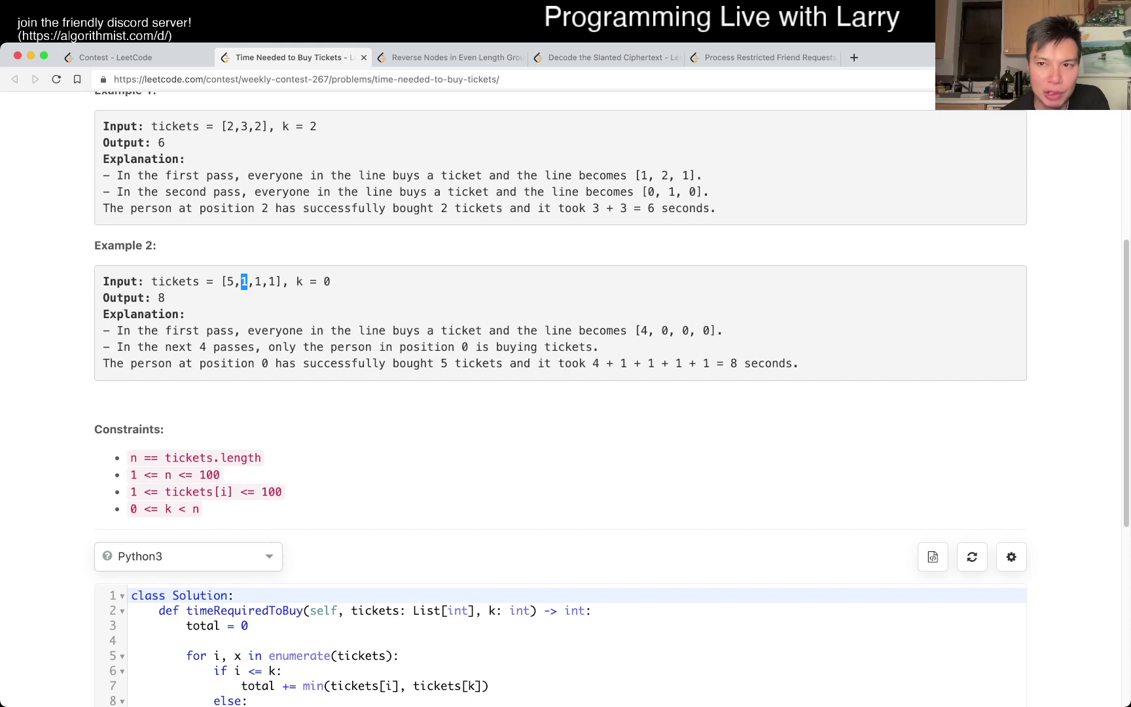
{"action": "left_click_drag", "start_coordinate": [247, 281], "coordinate": [283, 282]}
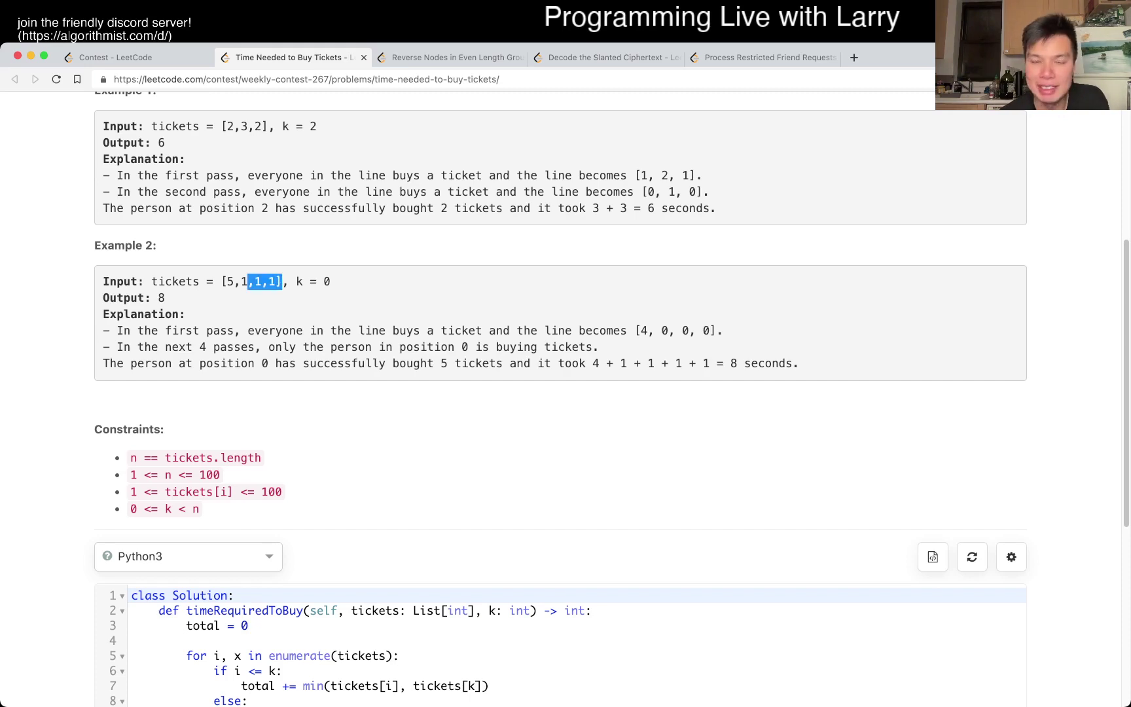
{"action": "scroll", "coordinate": [565, 385], "scroll_direction": "down", "scroll_amount": 3}
{"action": "scroll", "coordinate": [566, 384], "scroll_direction": "down", "scroll_amount": 1}
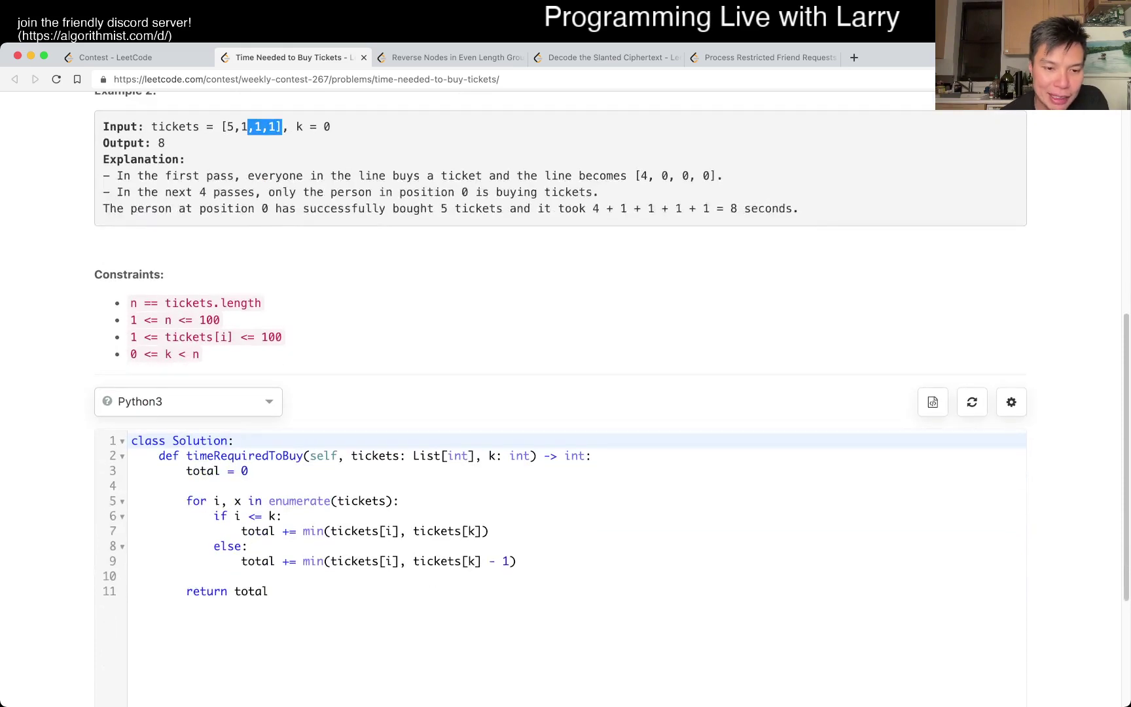
{"action": "left_click_drag", "start_coordinate": [214, 515], "coordinate": [489, 530]}
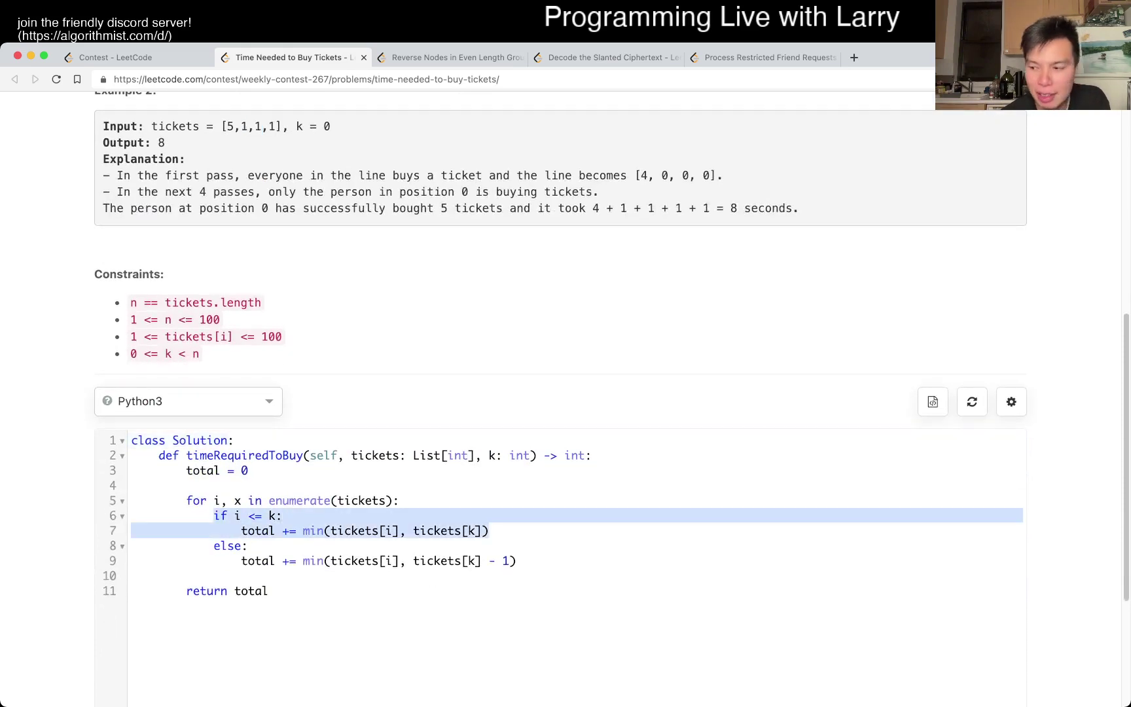
{"action": "scroll", "coordinate": [566, 398], "scroll_direction": "up", "scroll_amount": 4}
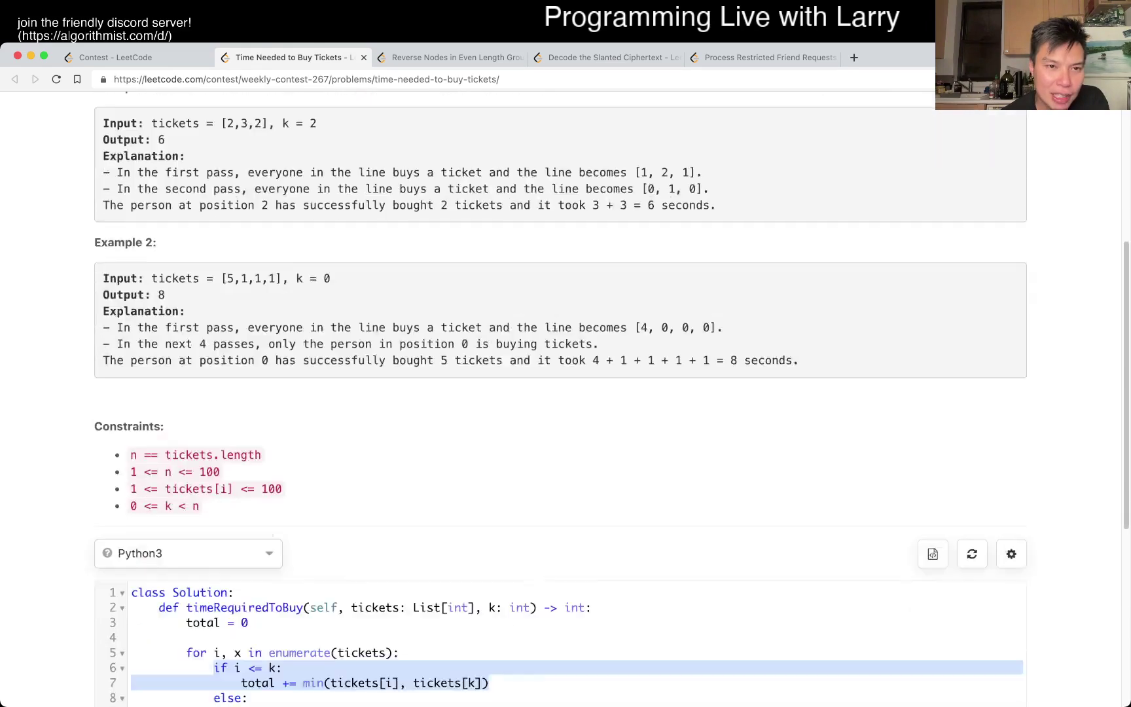
{"action": "scroll", "coordinate": [565, 398], "scroll_direction": "down", "scroll_amount": 3}
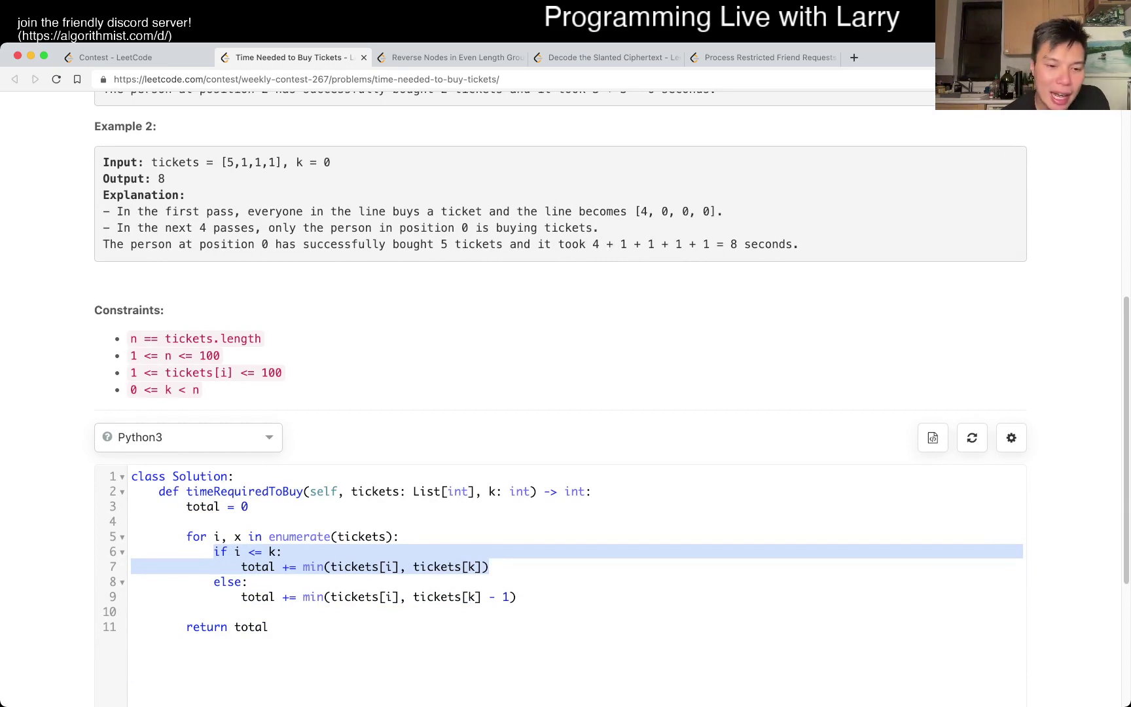
{"action": "left_click_drag", "start_coordinate": [209, 582], "coordinate": [516, 597]}
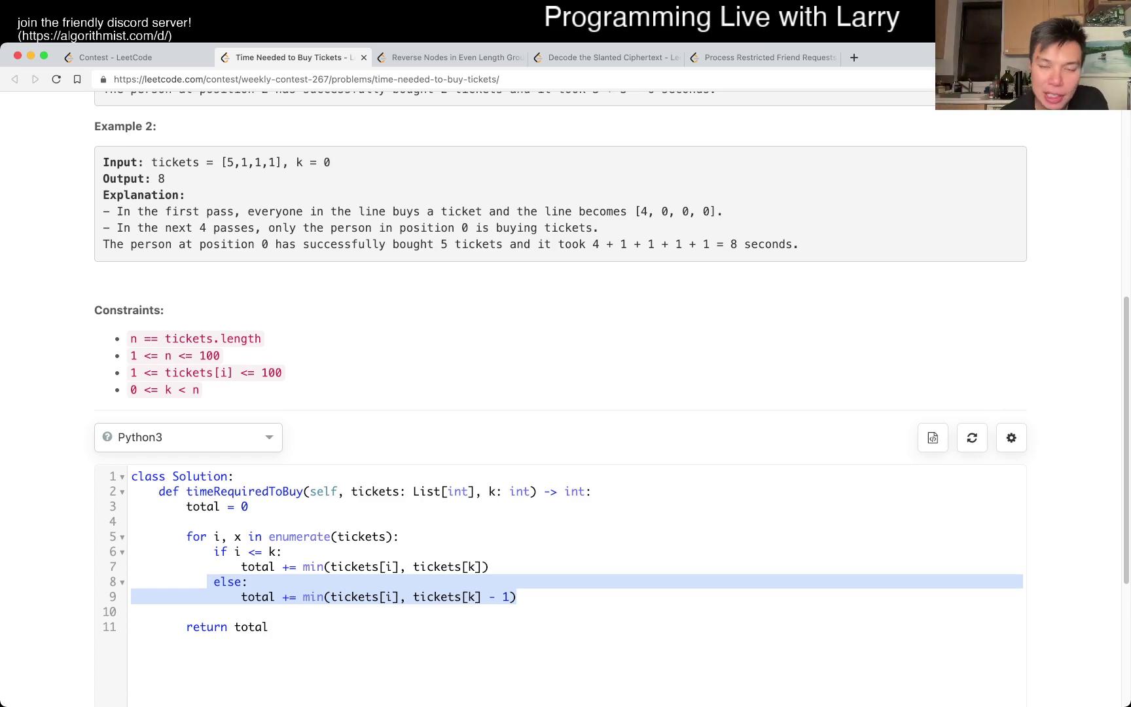
{"action": "key", "text": "Up"}
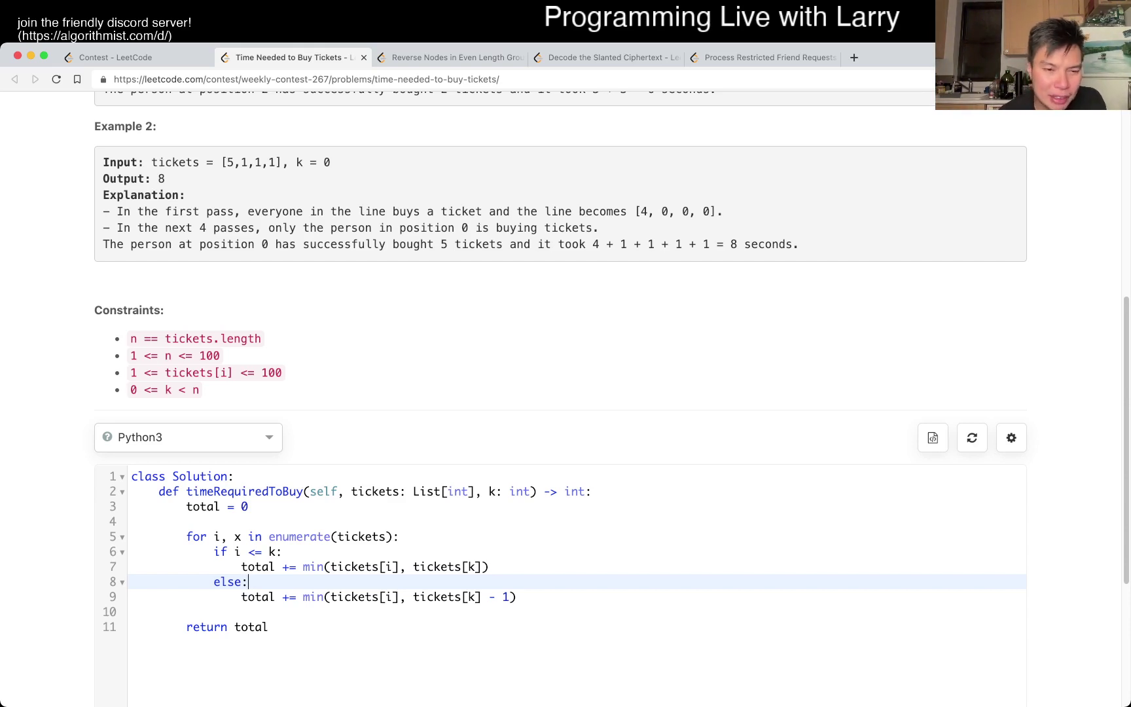
{"action": "left_click_drag", "start_coordinate": [130, 349], "coordinate": [204, 392]}
{"action": "left_click", "coordinate": [203, 392]}
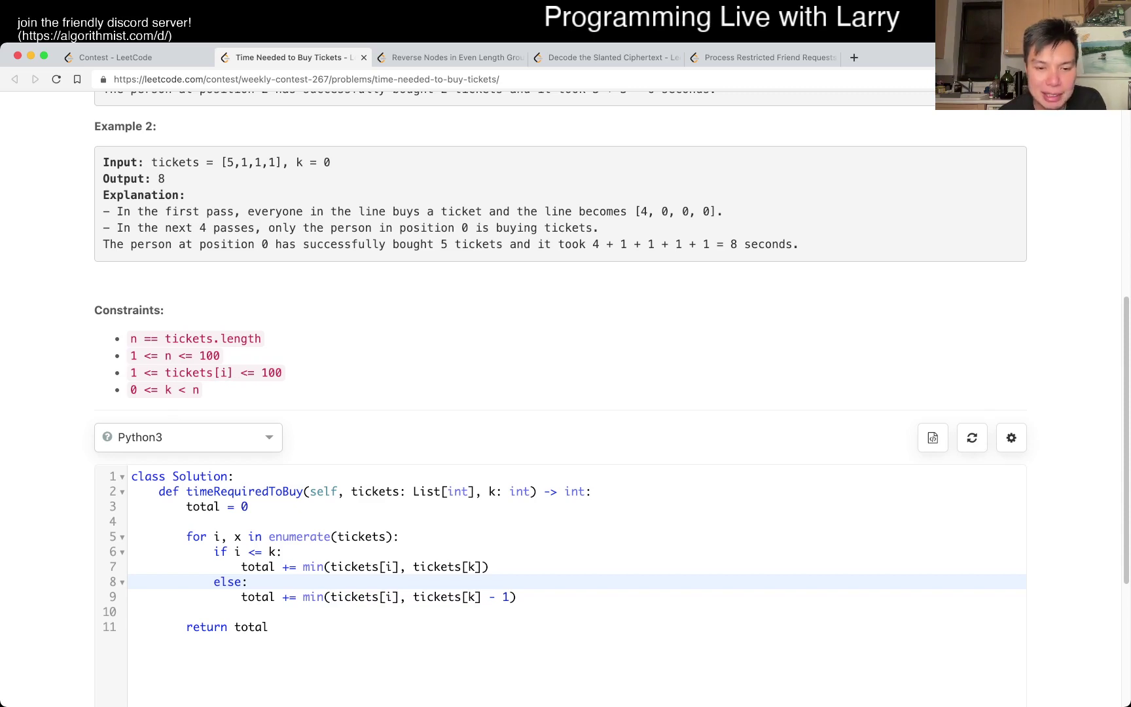
{"action": "left_click_drag", "start_coordinate": [132, 536], "coordinate": [520, 596]}
{"action": "left_click", "coordinate": [521, 597]}
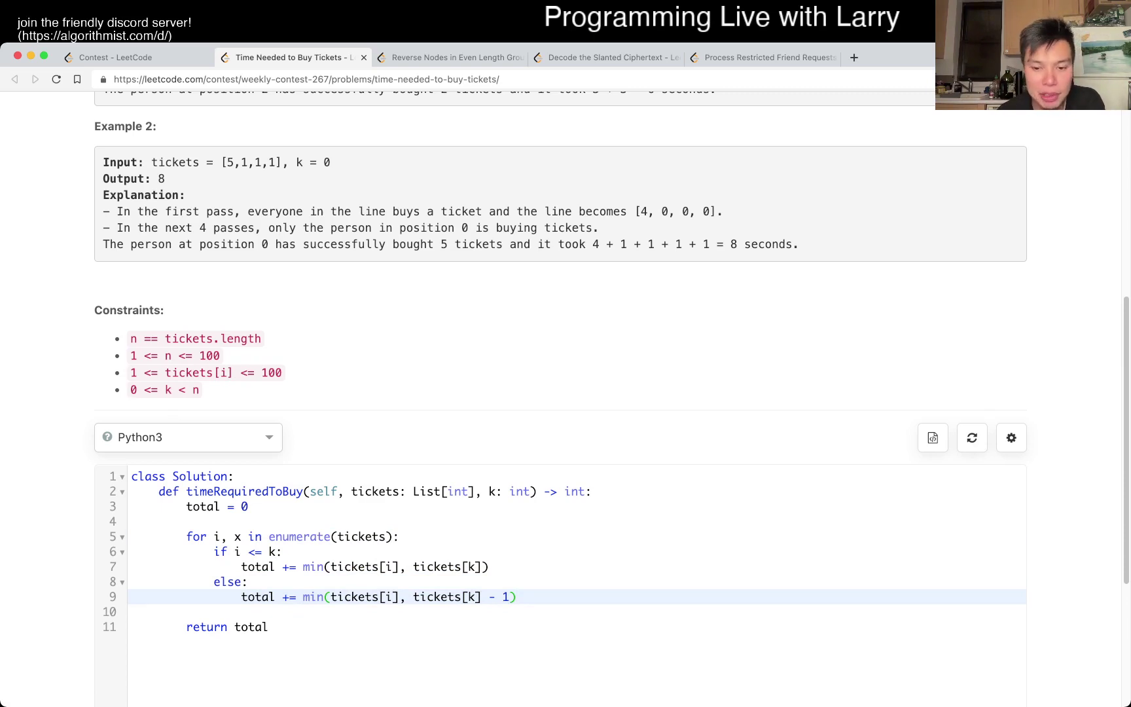
{"action": "key", "text": "super+Tab"}
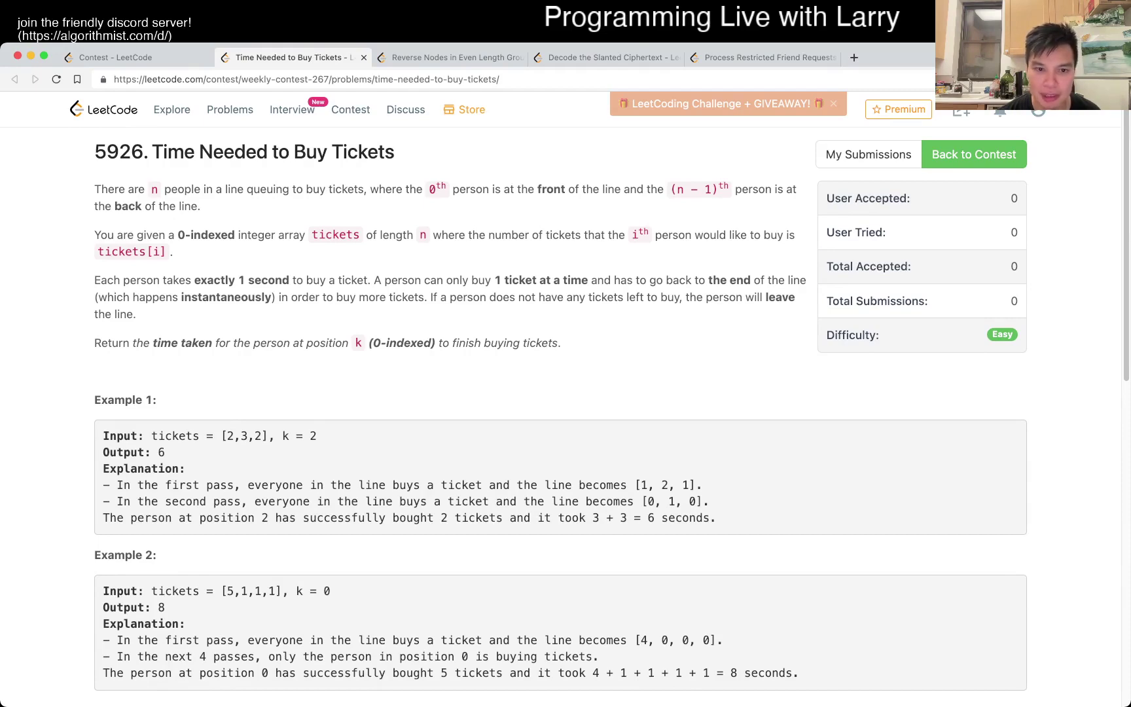
{"action": "scroll", "coordinate": [566, 397], "scroll_direction": "down", "scroll_amount": 10}
{"action": "scroll", "coordinate": [565, 398], "scroll_direction": "up", "scroll_amount": 1}
{"action": "scroll", "coordinate": [565, 397], "scroll_direction": "up", "scroll_amount": 5}
{"action": "scroll", "coordinate": [566, 397], "scroll_direction": "up", "scroll_amount": 2}
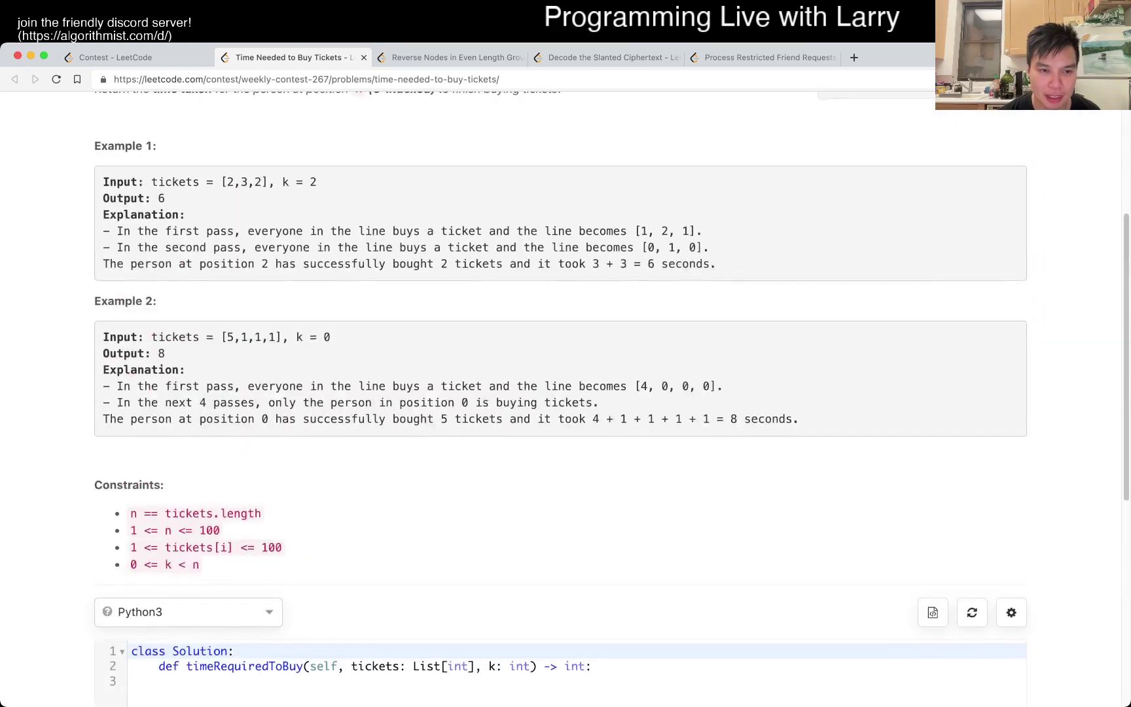
{"action": "scroll", "coordinate": [566, 398], "scroll_direction": "up", "scroll_amount": 1}
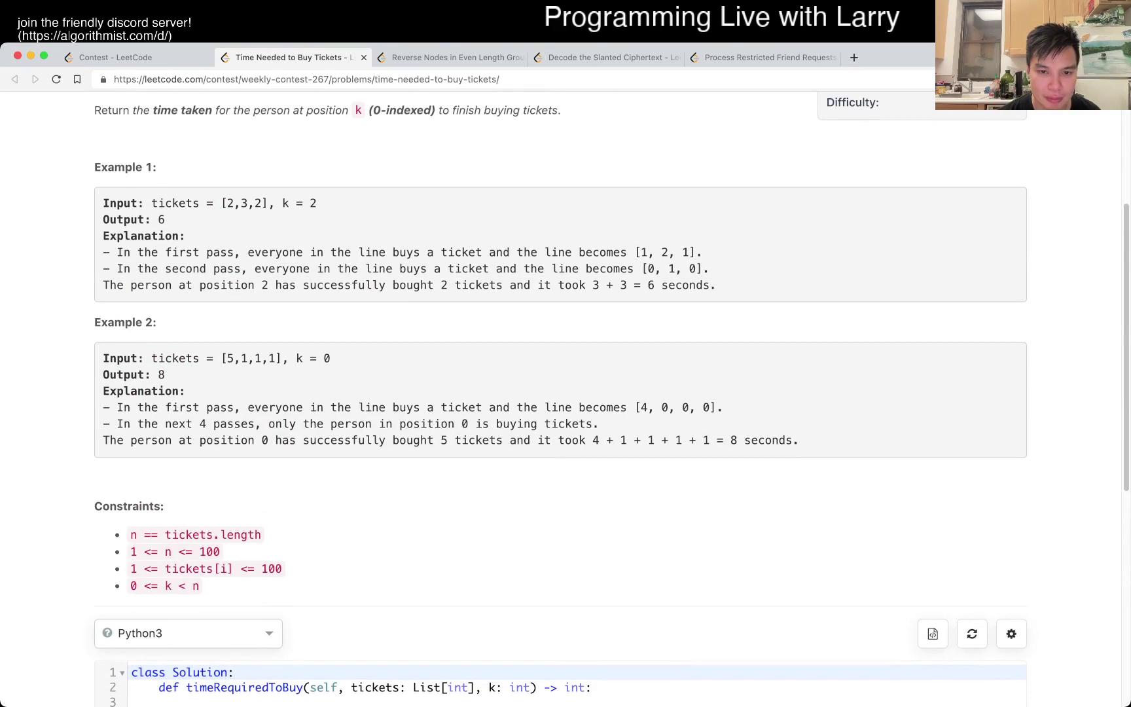
{"action": "scroll", "coordinate": [566, 398], "scroll_direction": "down", "scroll_amount": 1}
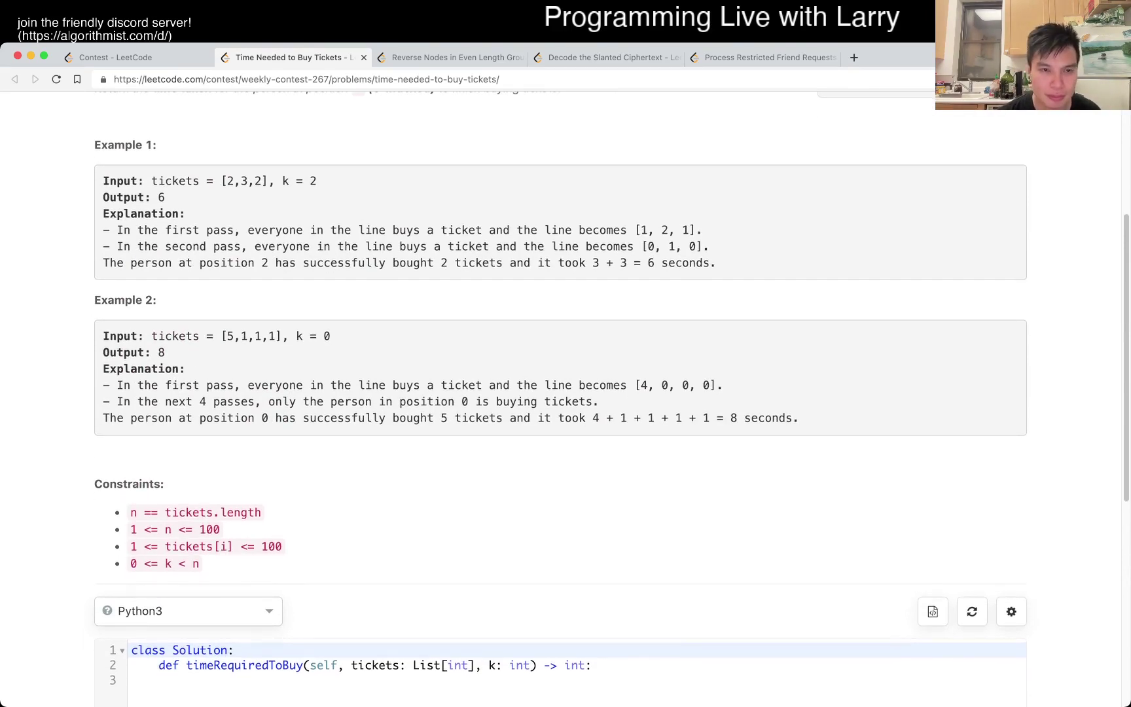
{"action": "scroll", "coordinate": [566, 398], "scroll_direction": "up", "scroll_amount": 5}
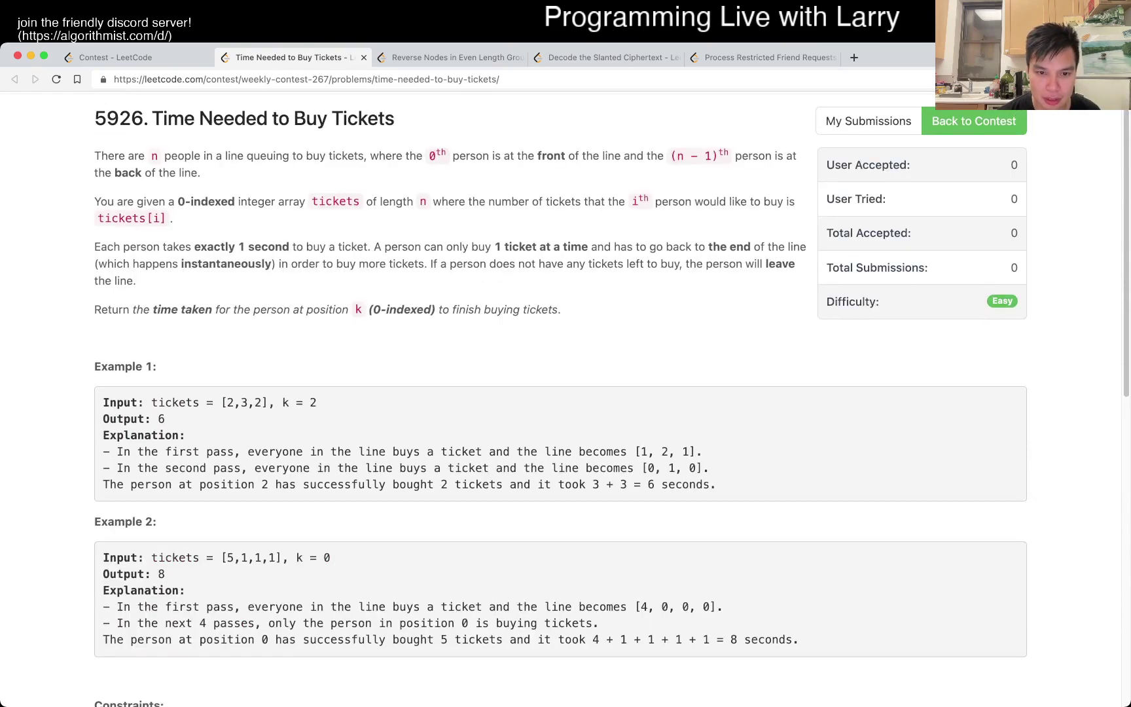
{"action": "scroll", "coordinate": [566, 398], "scroll_direction": "down", "scroll_amount": 1}
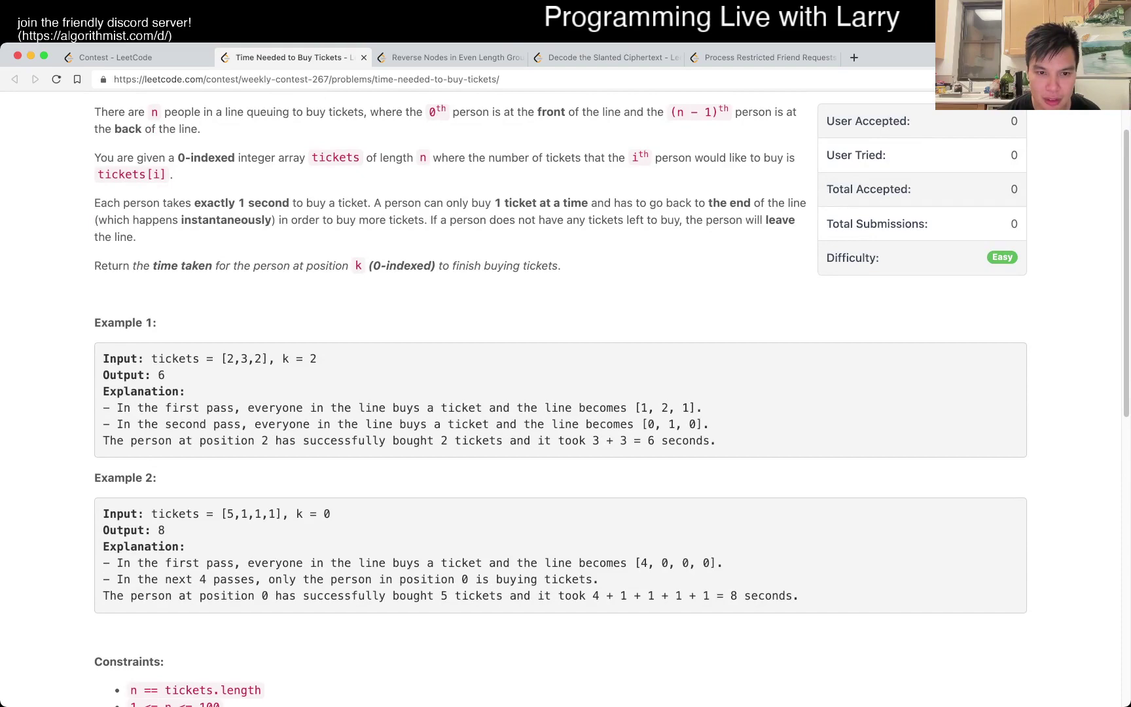
{"action": "scroll", "coordinate": [565, 397], "scroll_direction": "down", "scroll_amount": 2}
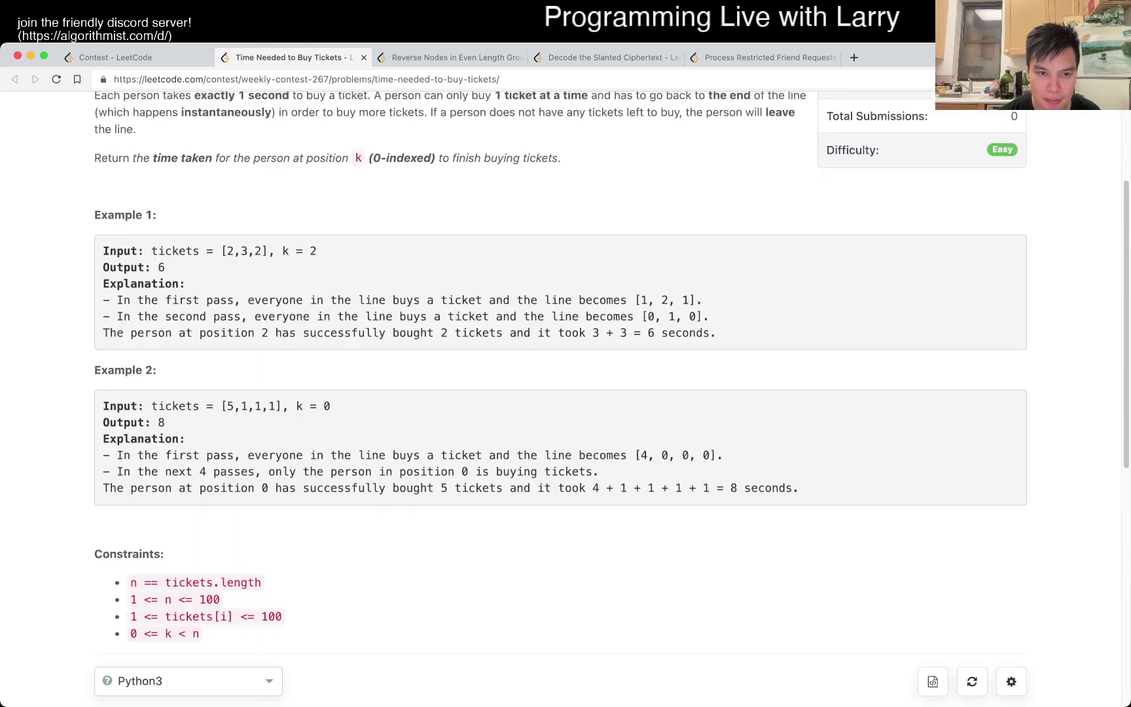
{"action": "scroll", "coordinate": [565, 397], "scroll_direction": "down", "scroll_amount": 5}
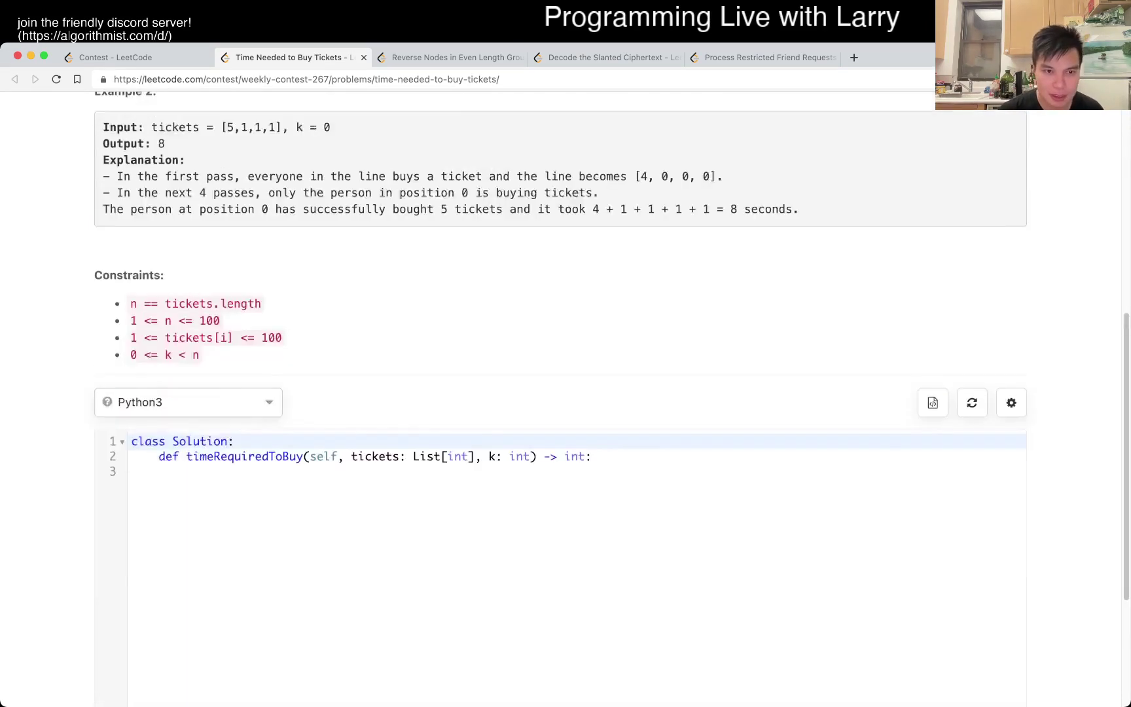
{"action": "scroll", "coordinate": [566, 397], "scroll_direction": "up", "scroll_amount": 6}
{"action": "scroll", "coordinate": [565, 398], "scroll_direction": "down", "scroll_amount": 1}
{"action": "scroll", "coordinate": [565, 398], "scroll_direction": "down", "scroll_amount": 1}
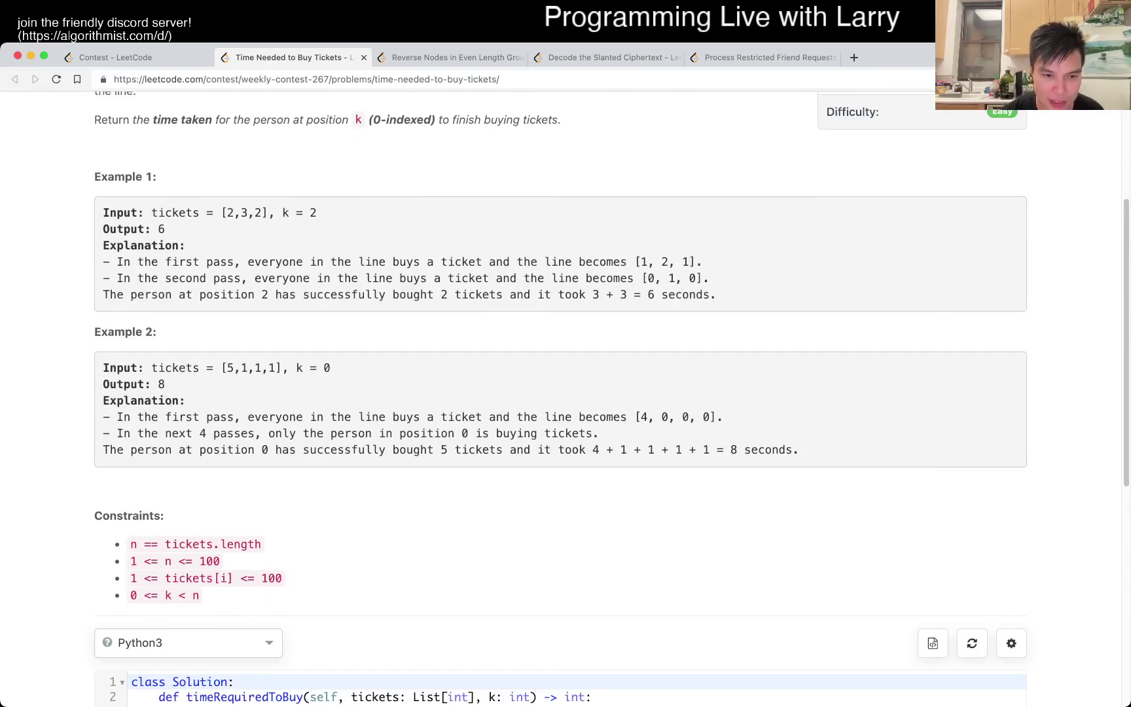
{"action": "scroll", "coordinate": [565, 398], "scroll_direction": "down", "scroll_amount": 3}
{"action": "scroll", "coordinate": [566, 398], "scroll_direction": "up", "scroll_amount": 8}
{"action": "scroll", "coordinate": [566, 397], "scroll_direction": "down", "scroll_amount": 6}
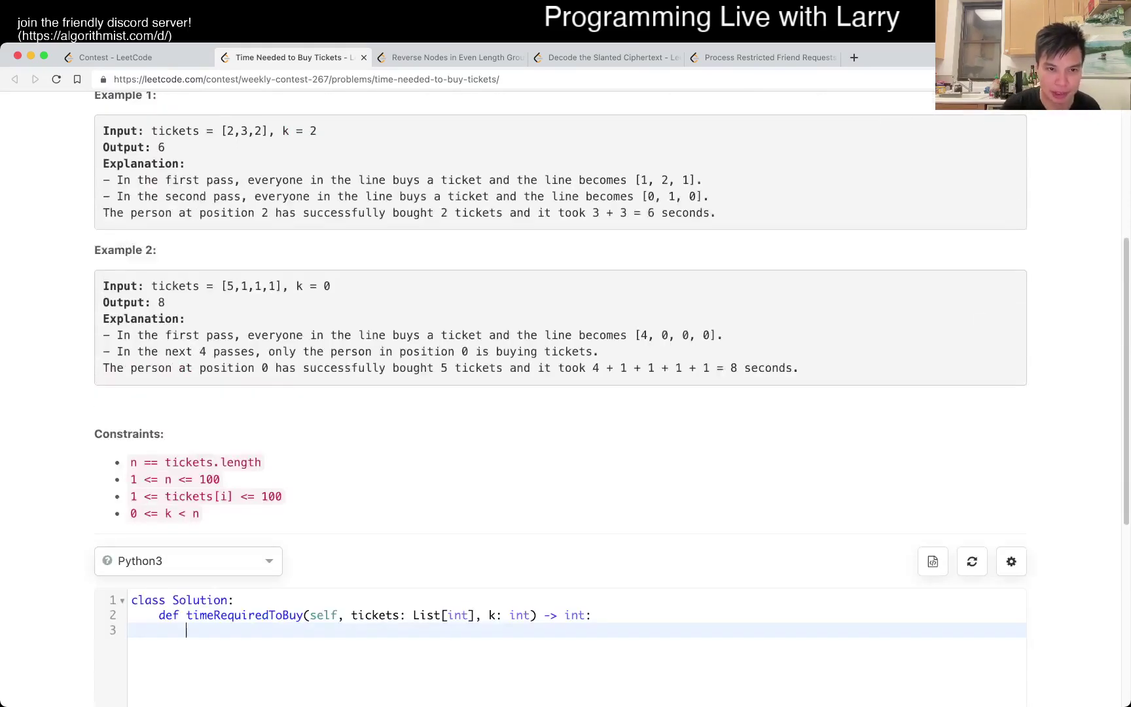
{"action": "type", "text": "deq"}
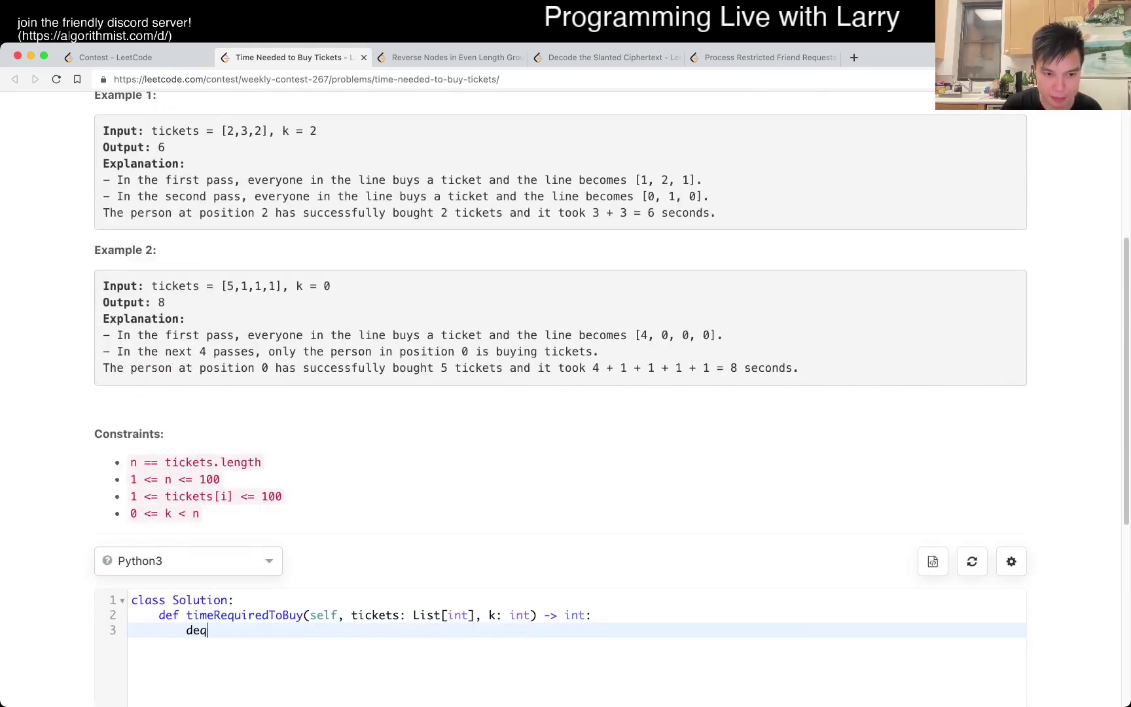
- Finish the line d = collections.deque(tickets) and add blank lines below it
{"action": "key", "text": "BackSpace"}
{"action": "key", "text": "BackSpace"}
{"action": "type", "text": "= collections.deque"}
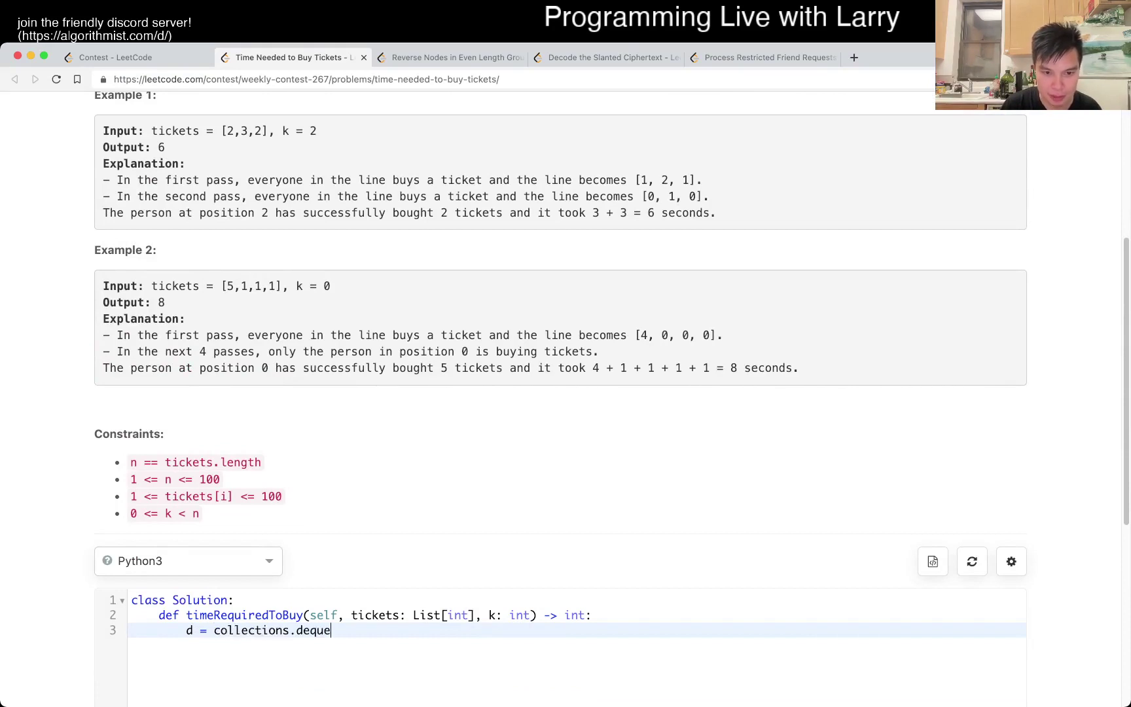
{"action": "type", "text": "(tickets"}
{"action": "key", "text": "Return"}
{"action": "key", "text": "Return"}
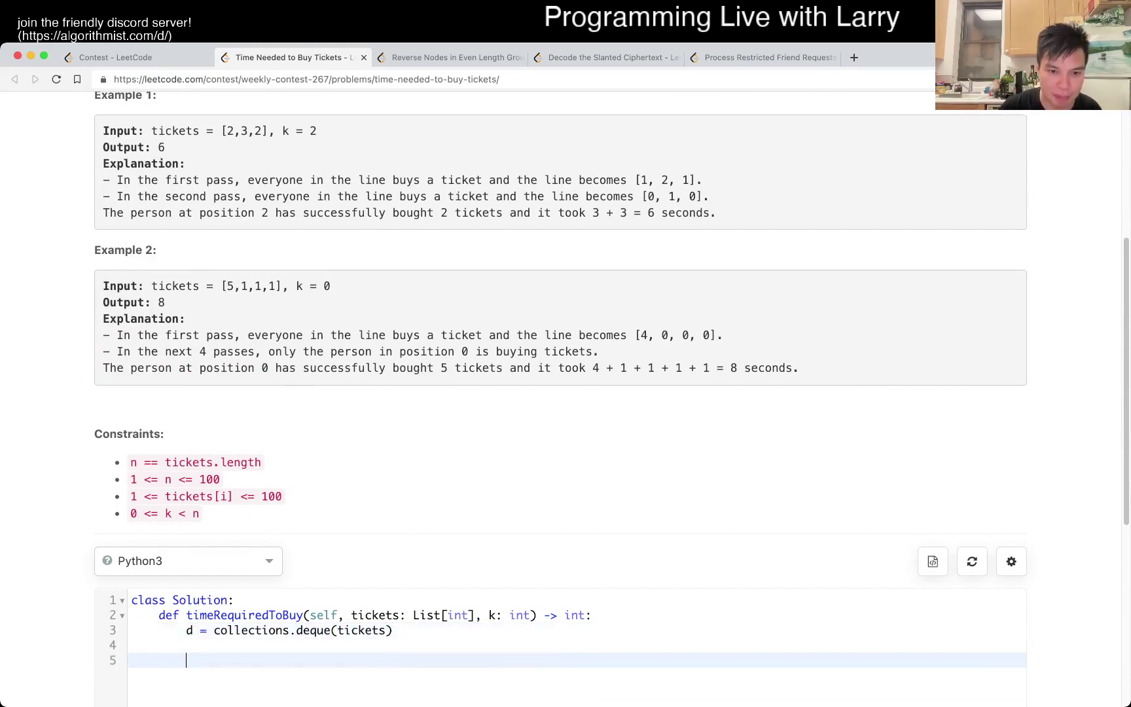
{"action": "scroll", "coordinate": [566, 398], "scroll_direction": "down", "scroll_amount": 2}
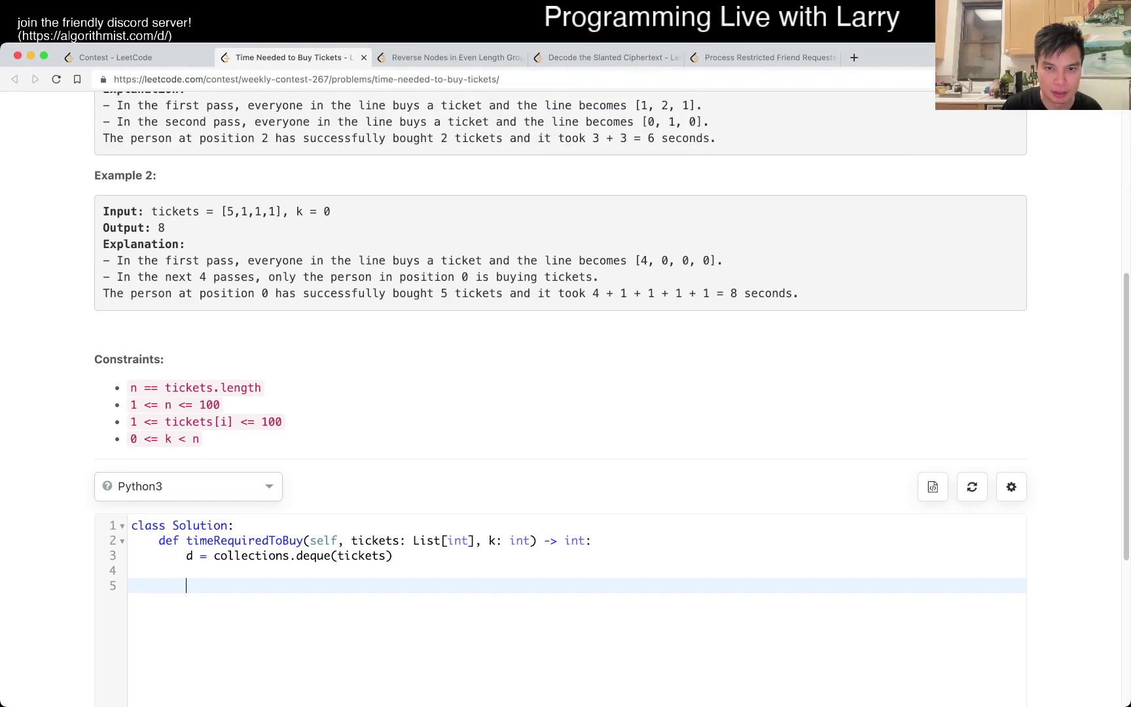
{"action": "scroll", "coordinate": [566, 398], "scroll_direction": "up", "scroll_amount": 2}
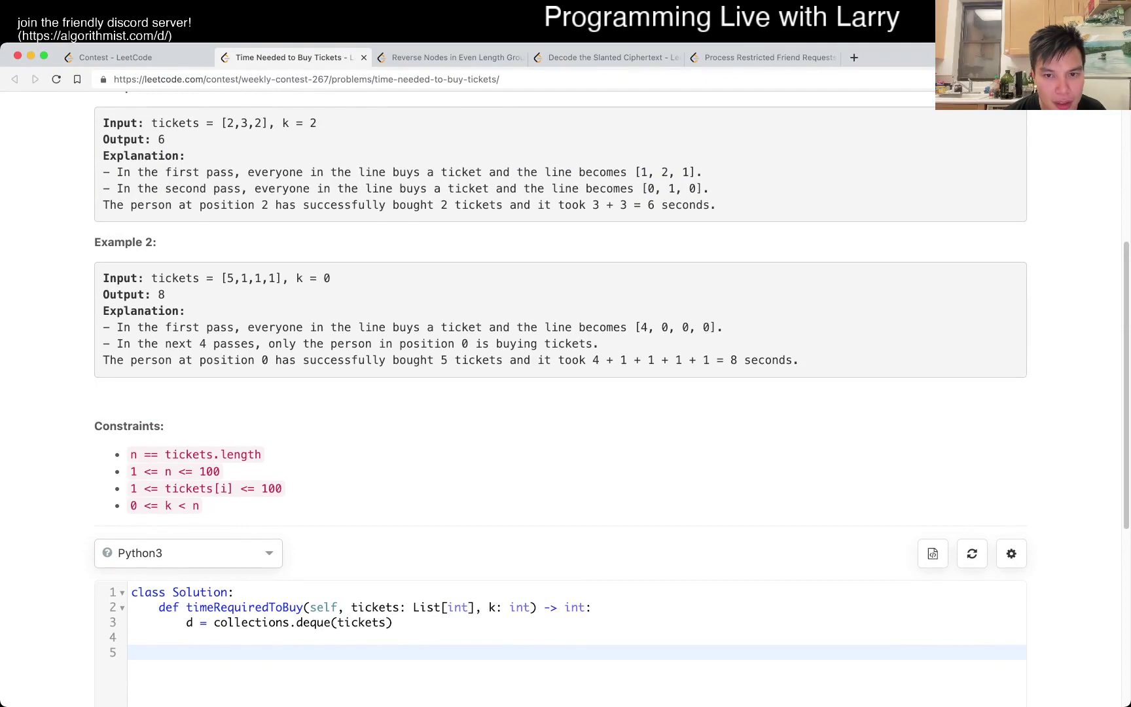
{"action": "scroll", "coordinate": [566, 398], "scroll_direction": "up", "scroll_amount": 1}
{"action": "scroll", "coordinate": [566, 397], "scroll_direction": "up", "scroll_amount": 5}
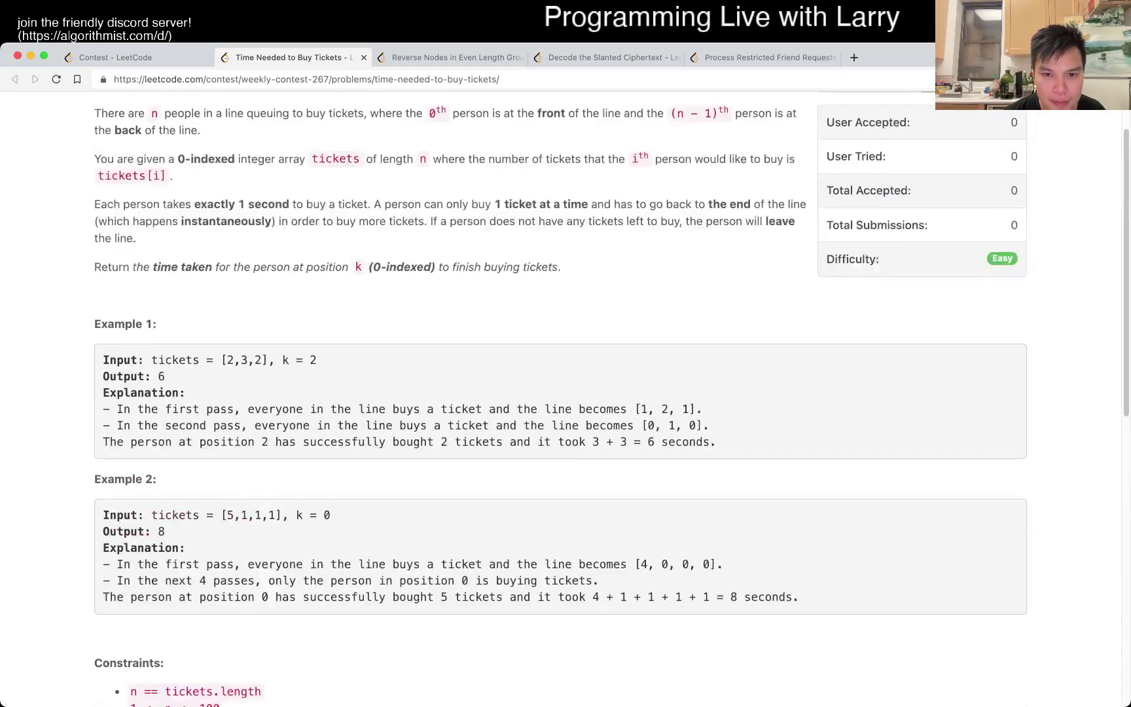
{"action": "scroll", "coordinate": [566, 397], "scroll_direction": "down", "scroll_amount": 5}
{"action": "scroll", "coordinate": [565, 398], "scroll_direction": "down", "scroll_amount": 1}
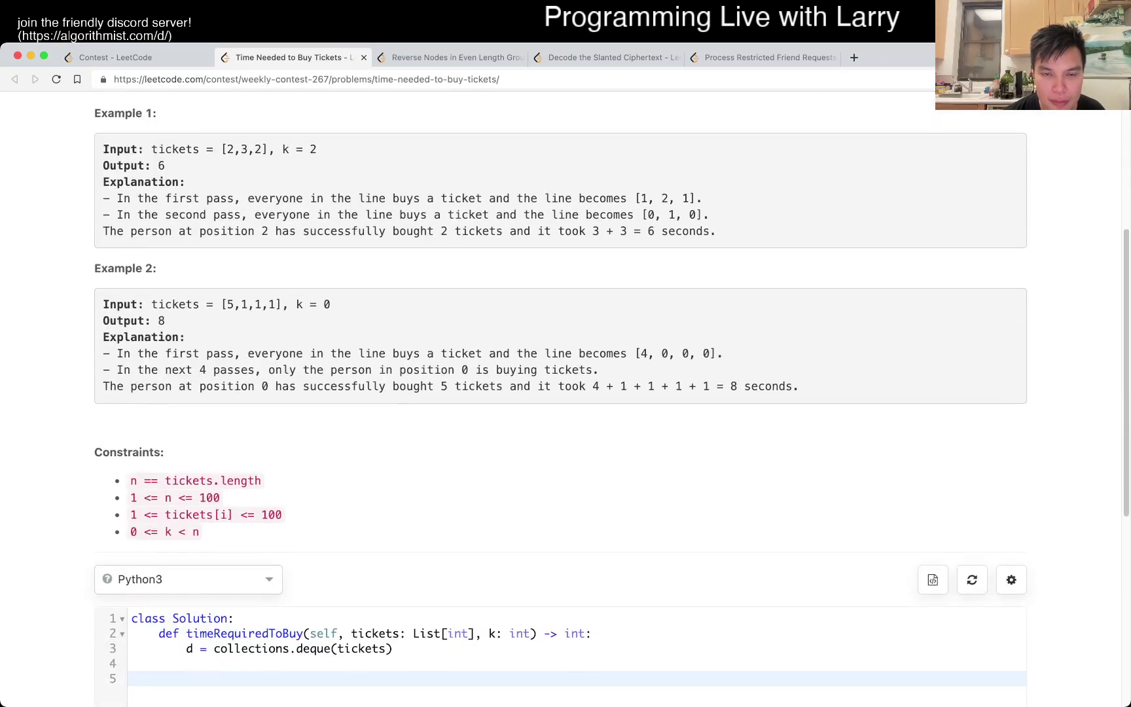
{"action": "scroll", "coordinate": [566, 398], "scroll_direction": "up", "scroll_amount": 1}
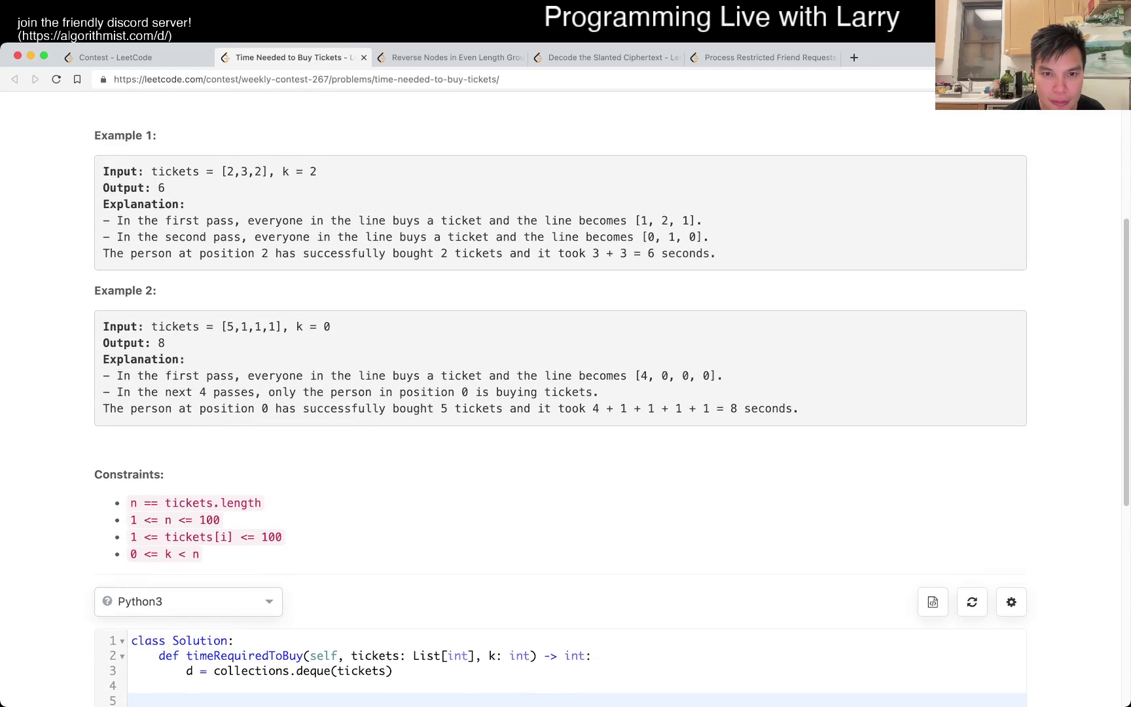
{"action": "scroll", "coordinate": [566, 398], "scroll_direction": "down", "scroll_amount": 1}
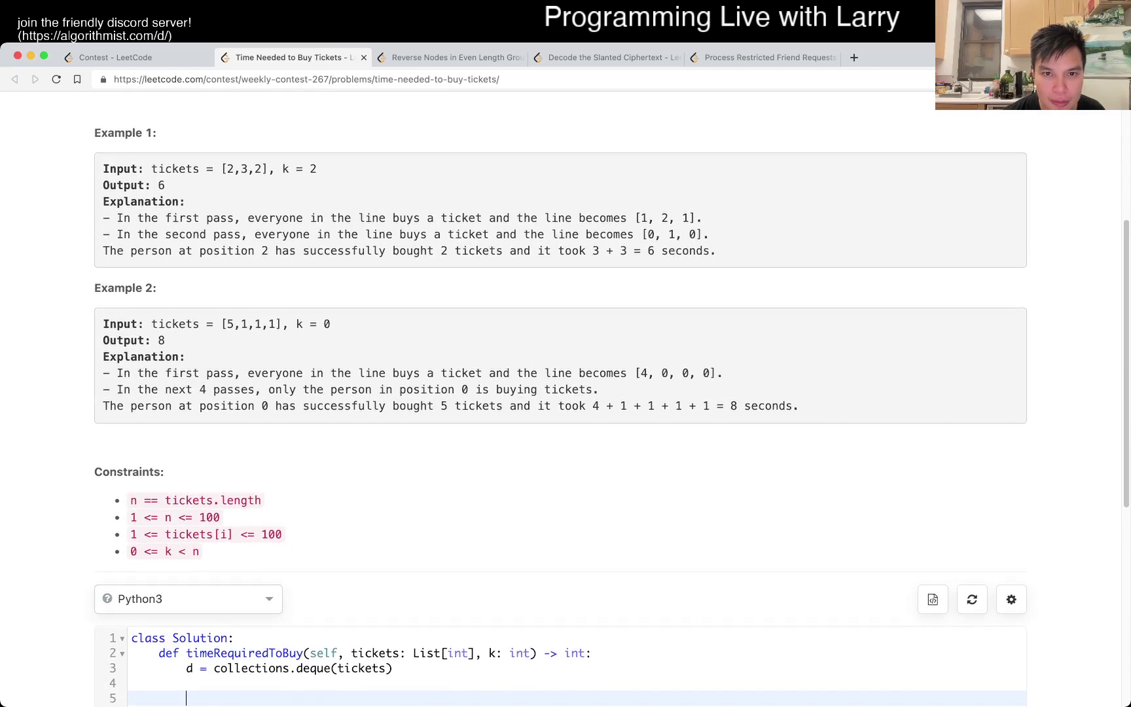
{"action": "scroll", "coordinate": [566, 398], "scroll_direction": "up", "scroll_amount": 1}
{"action": "scroll", "coordinate": [566, 398], "scroll_direction": "up", "scroll_amount": 6}
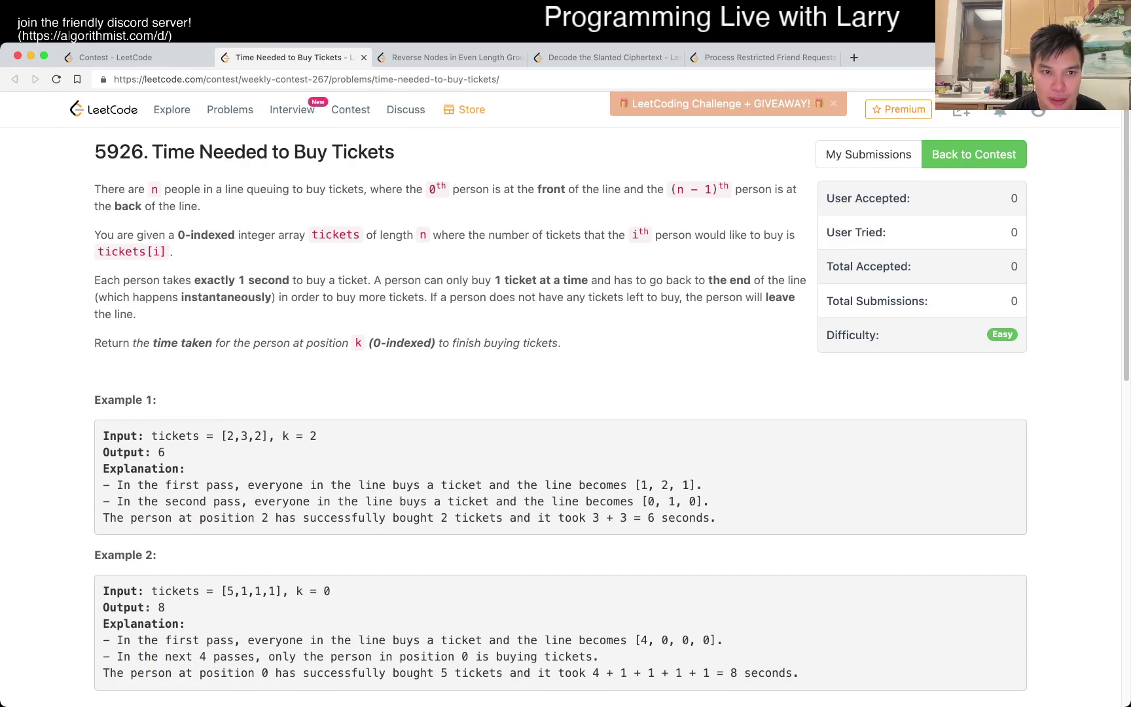
- Reread the problem statement, highlighting the word 'order' and the parameter k
{"action": "double_click", "coordinate": [302, 297]}
{"action": "left_click", "coordinate": [302, 297]}
{"action": "scroll", "coordinate": [560, 397], "scroll_direction": "down", "scroll_amount": 5}
{"action": "scroll", "coordinate": [559, 398], "scroll_direction": "up", "scroll_amount": 1}
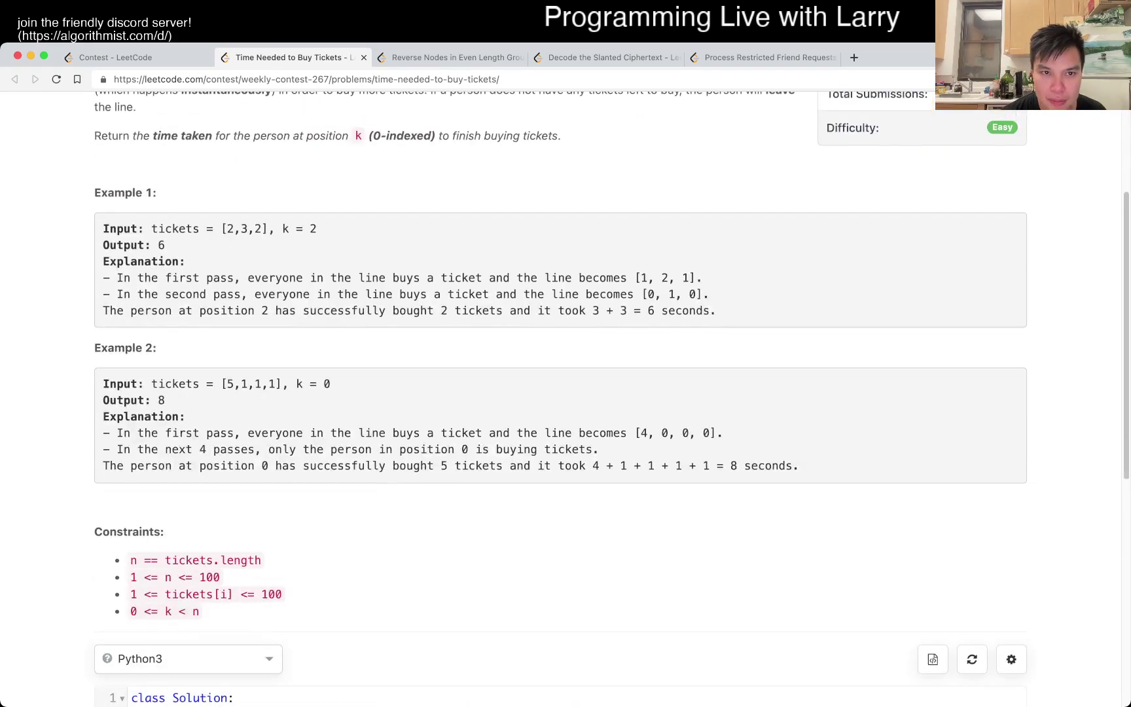
{"action": "scroll", "coordinate": [560, 398], "scroll_direction": "up", "scroll_amount": 1}
{"action": "double_click", "coordinate": [359, 156]}
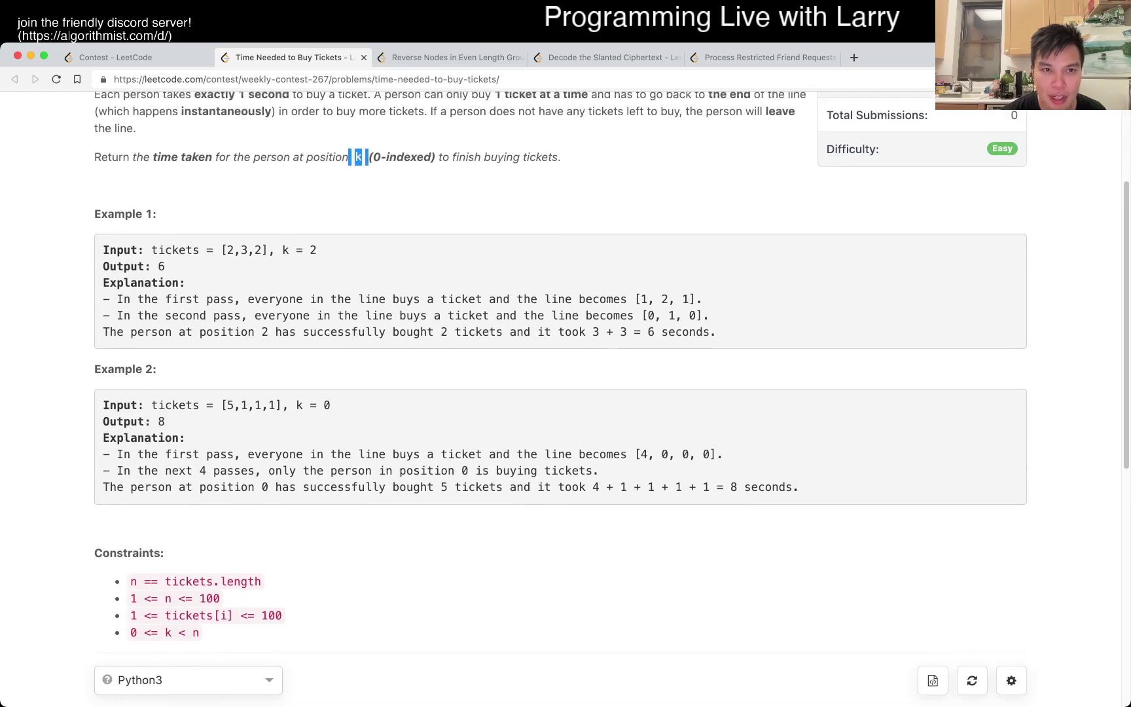
{"action": "left_click", "coordinate": [367, 156]}
{"action": "double_click", "coordinate": [367, 157]}
{"action": "scroll", "coordinate": [561, 397], "scroll_direction": "down", "scroll_amount": 5}
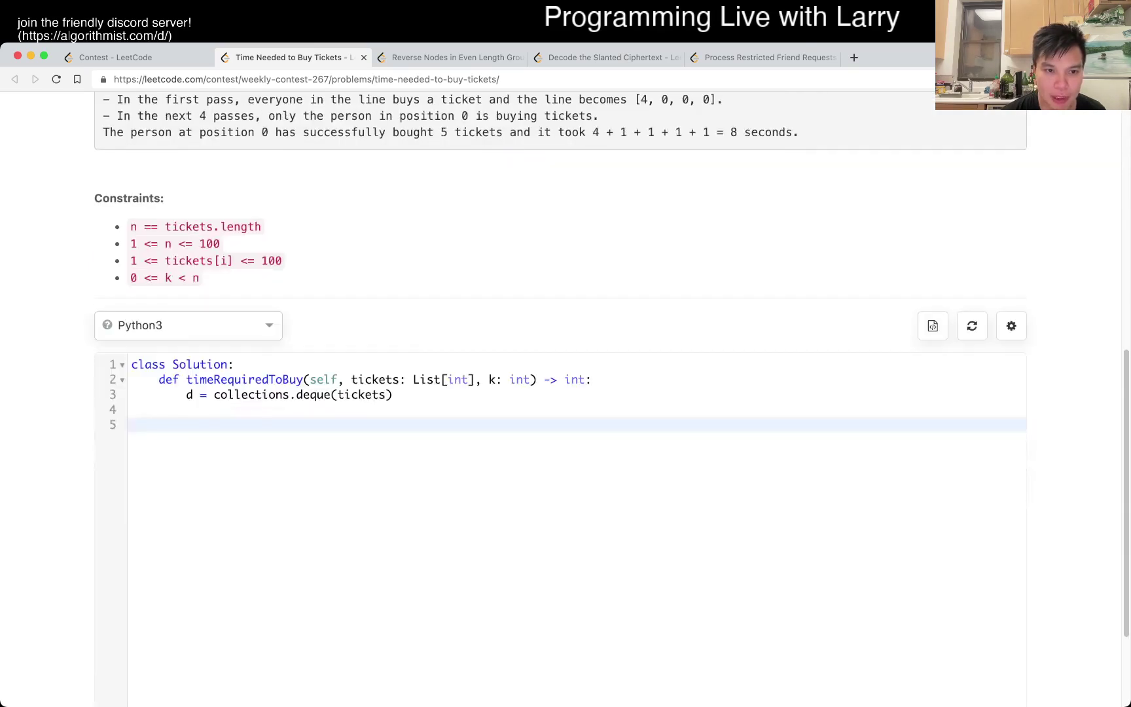
{"action": "scroll", "coordinate": [560, 398], "scroll_direction": "up", "scroll_amount": 7}
{"action": "scroll", "coordinate": [560, 397], "scroll_direction": "down", "scroll_amount": 3}
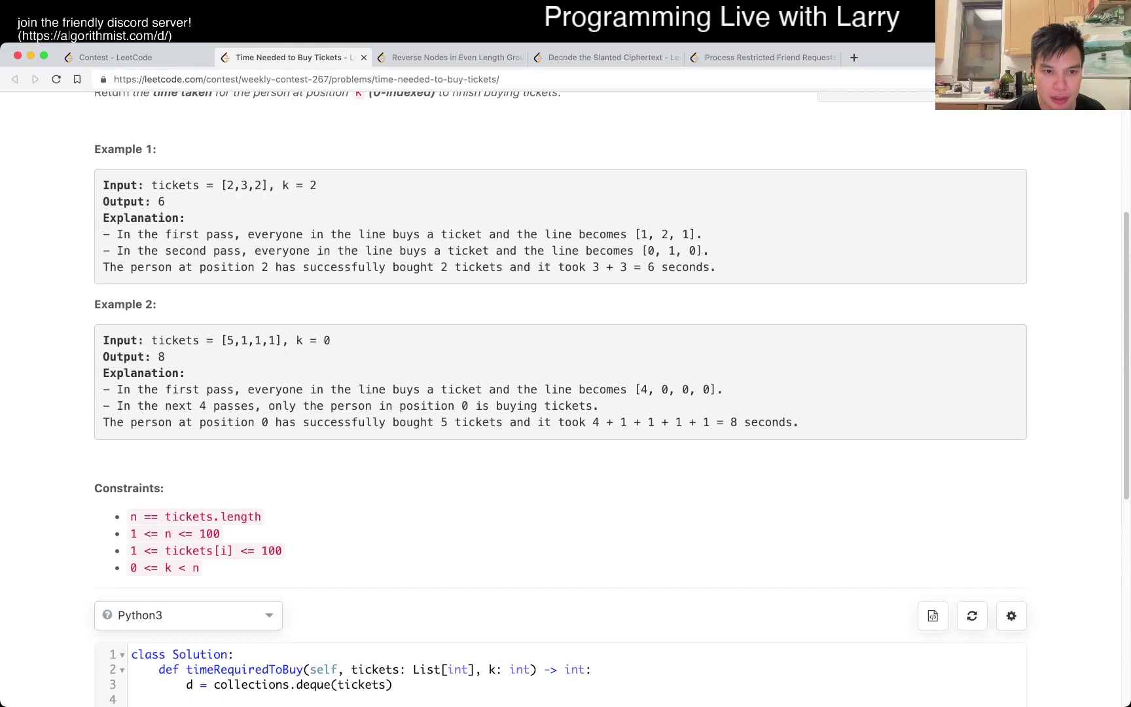
{"action": "scroll", "coordinate": [560, 398], "scroll_direction": "down", "scroll_amount": 2}
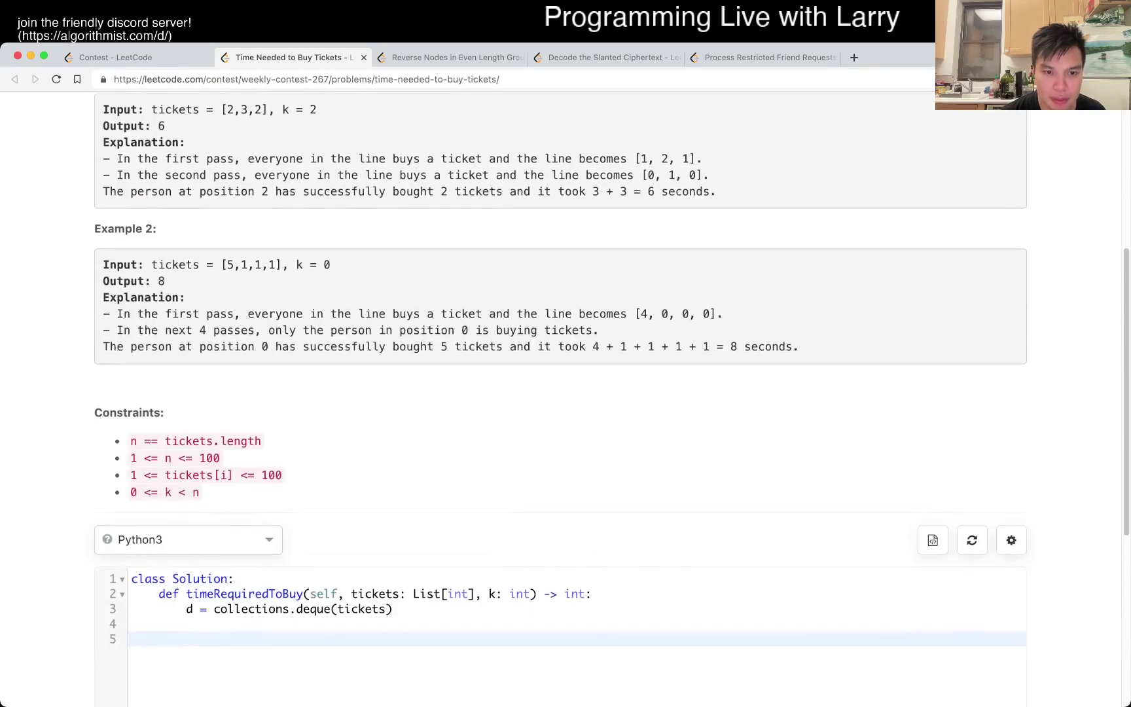
- Delete the d = collections.deque(tickets) line
{"action": "key", "text": "Up"}
{"action": "key", "text": "Up"}
{"action": "key", "text": "shift+End"}
{"action": "key", "text": "BackSpace"}
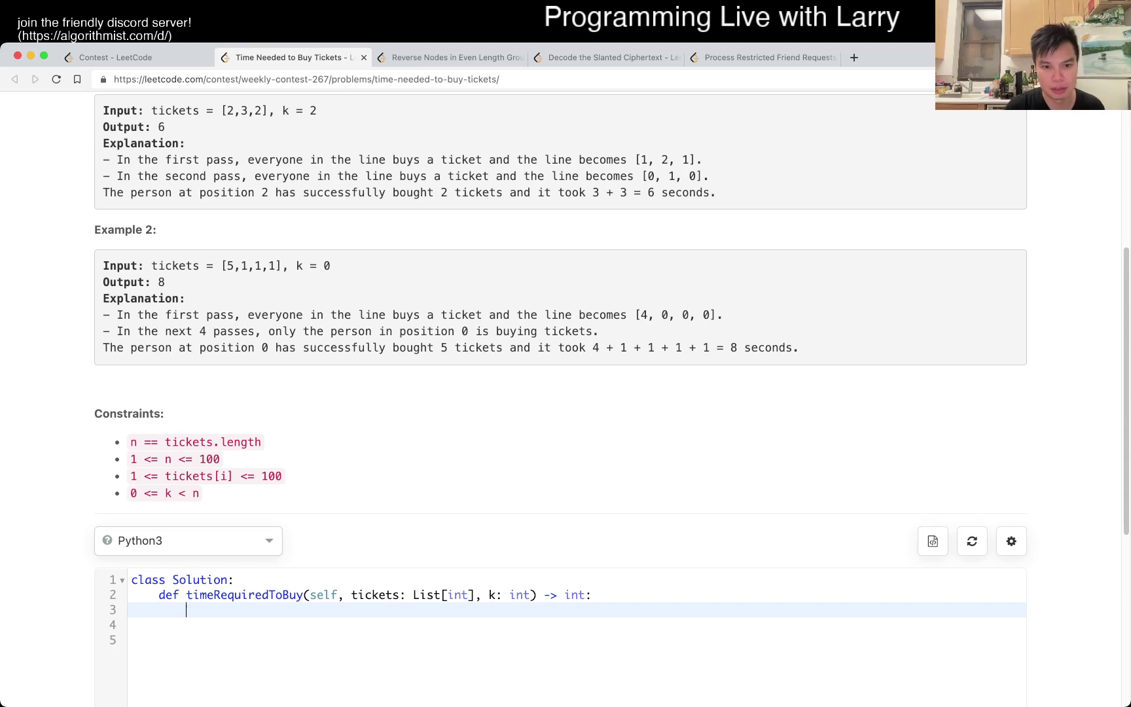
{"action": "type", "text": "ticket[k]"}
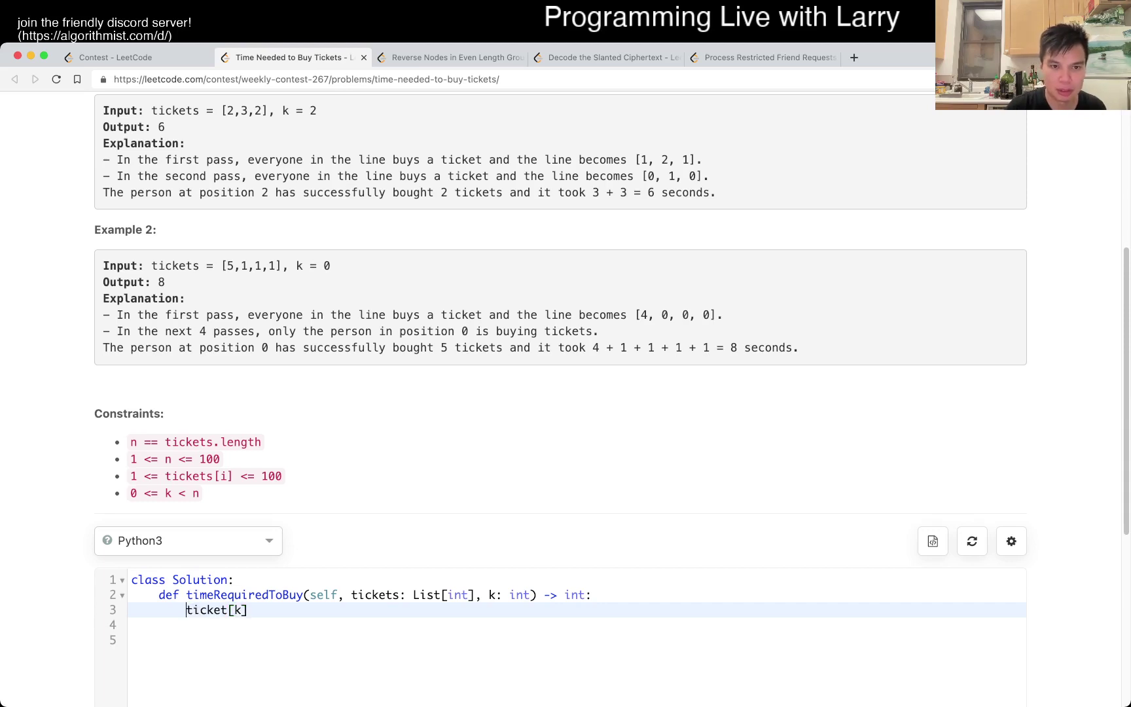
- Write r = ticket[k] and an empty for x in tickets: loop below it
{"action": "key", "text": "Home"}
{"action": "type", "text": "round"}
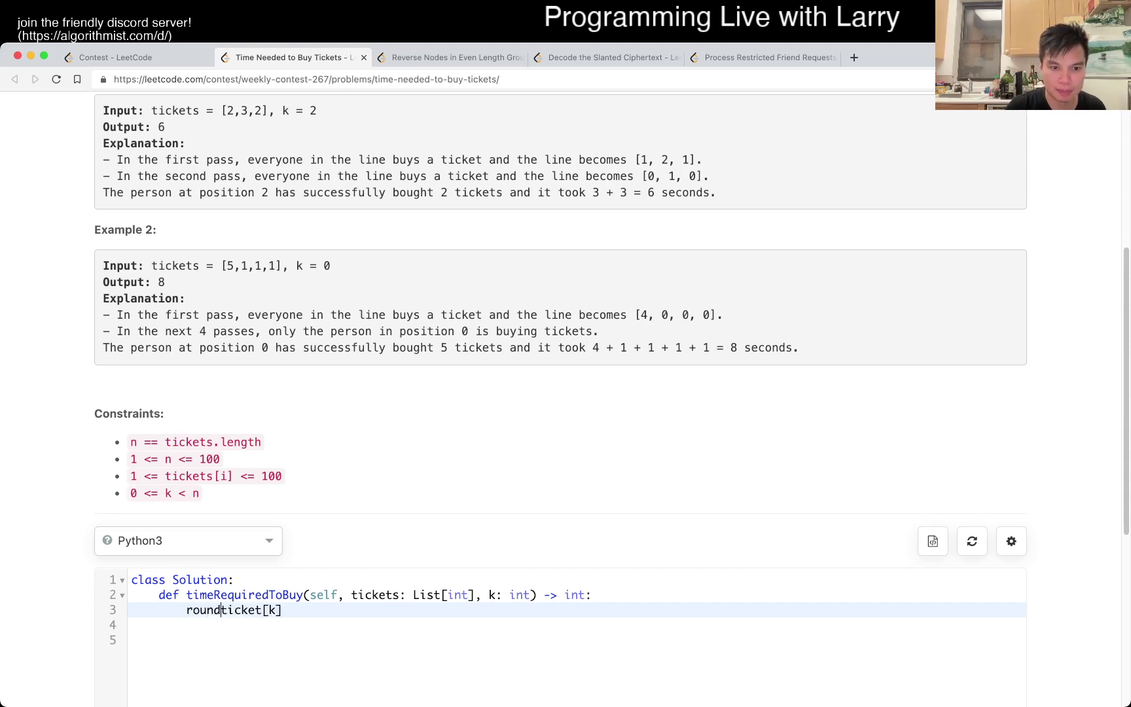
{"action": "type", "text": " ="}
{"action": "key", "text": "shift+alt+Right"}
{"action": "type", "text": "r"}
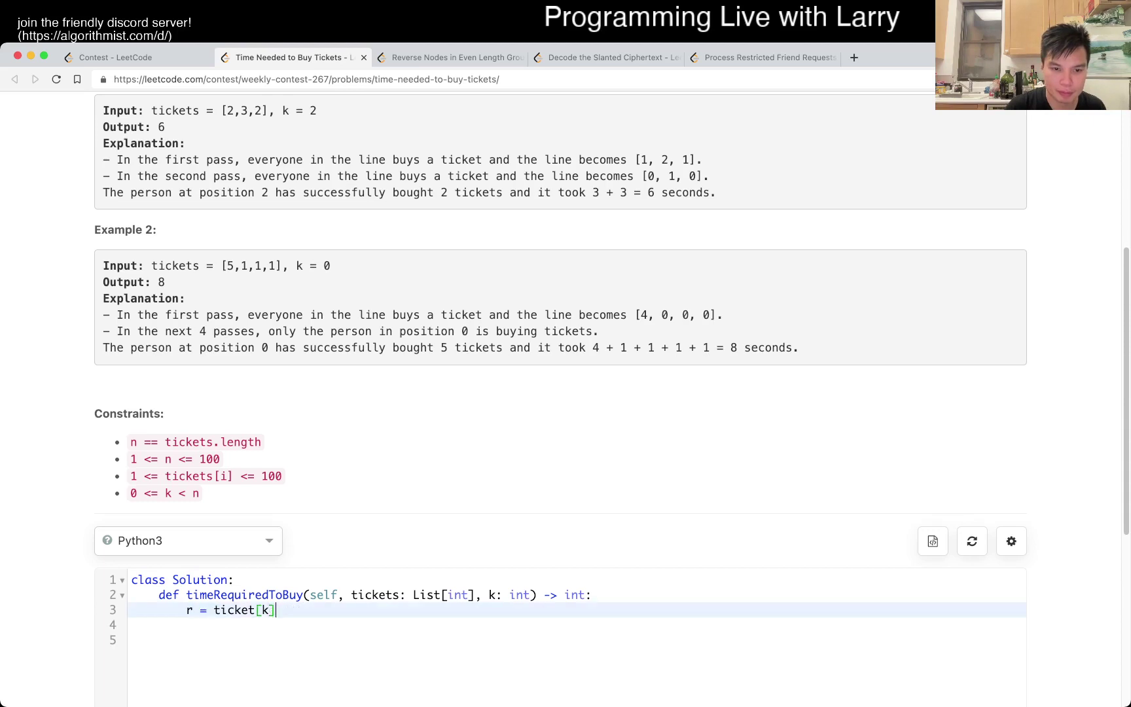
{"action": "key", "text": "End"}
{"action": "key", "text": "Return"}
{"action": "key", "text": "Return"}
{"action": "type", "text": "for x in ticke"}
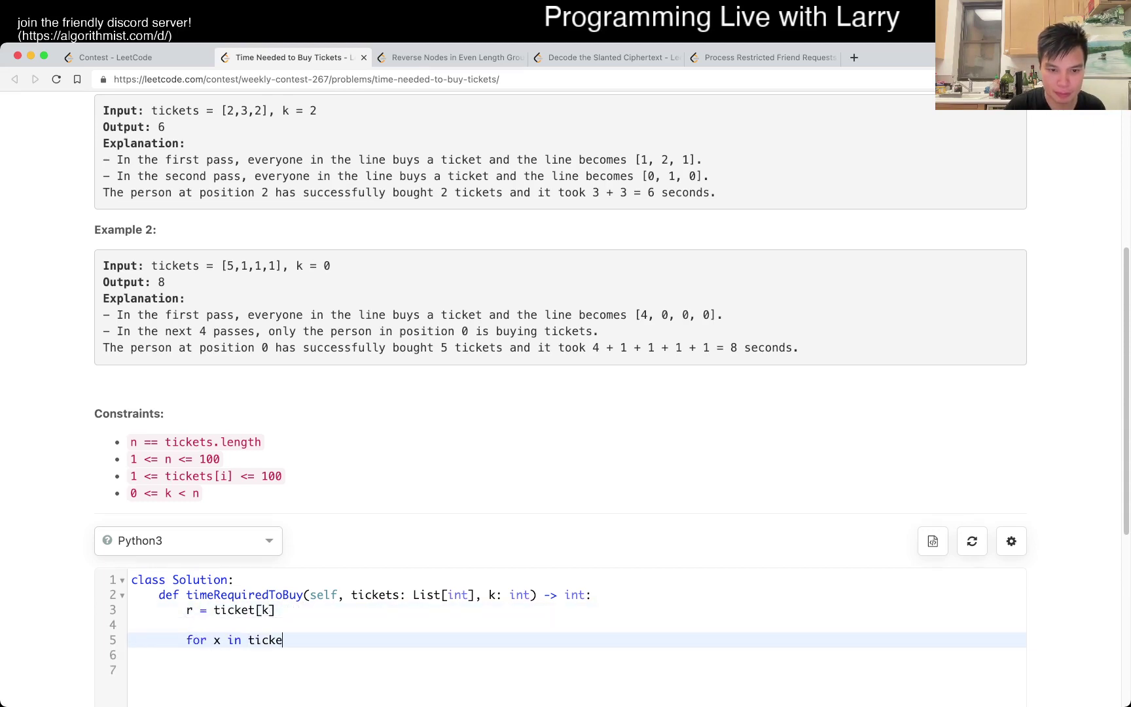
{"action": "type", "text": "ts:"}
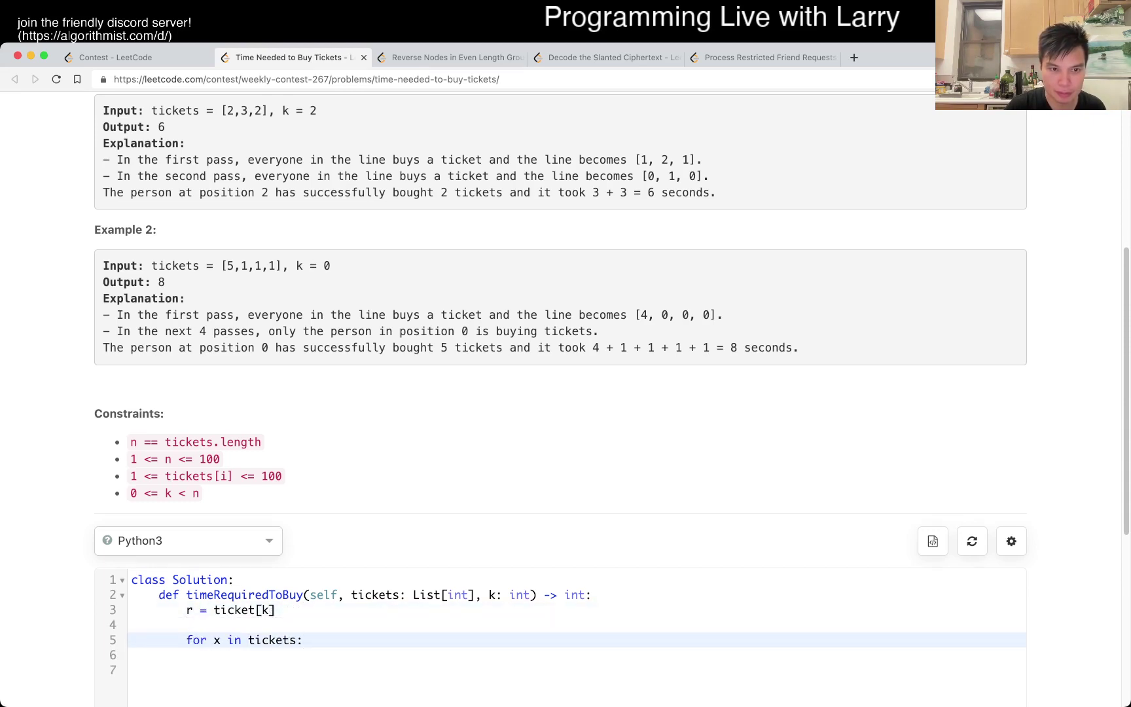
{"action": "key", "text": "Return"}
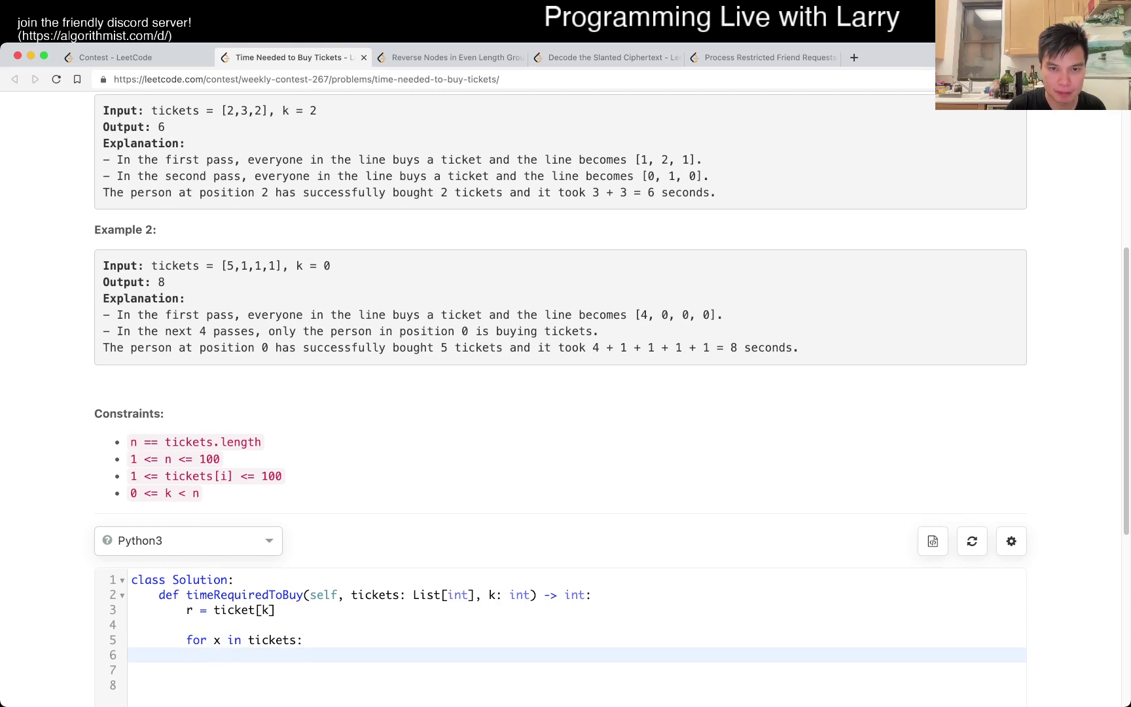
{"action": "scroll", "coordinate": [565, 398], "scroll_direction": "up", "scroll_amount": 4}
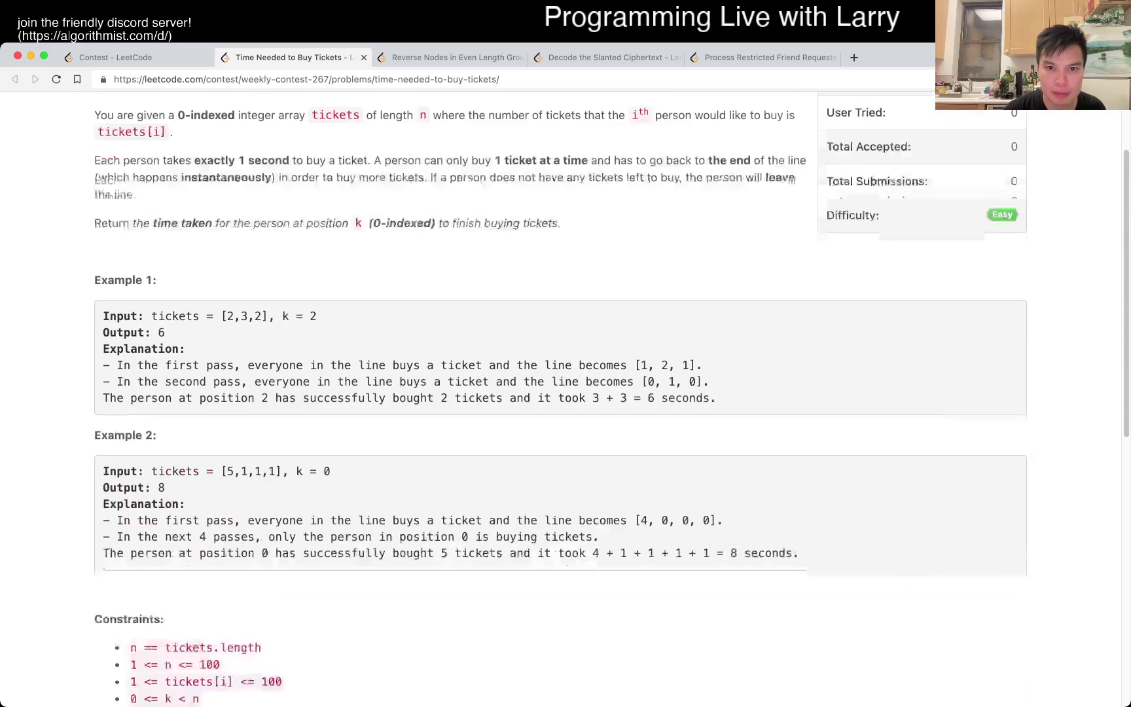
{"action": "scroll", "coordinate": [566, 398], "scroll_direction": "up", "scroll_amount": 2}
{"action": "scroll", "coordinate": [566, 398], "scroll_direction": "down", "scroll_amount": 5}
{"action": "scroll", "coordinate": [566, 398], "scroll_direction": "up", "scroll_amount": 3}
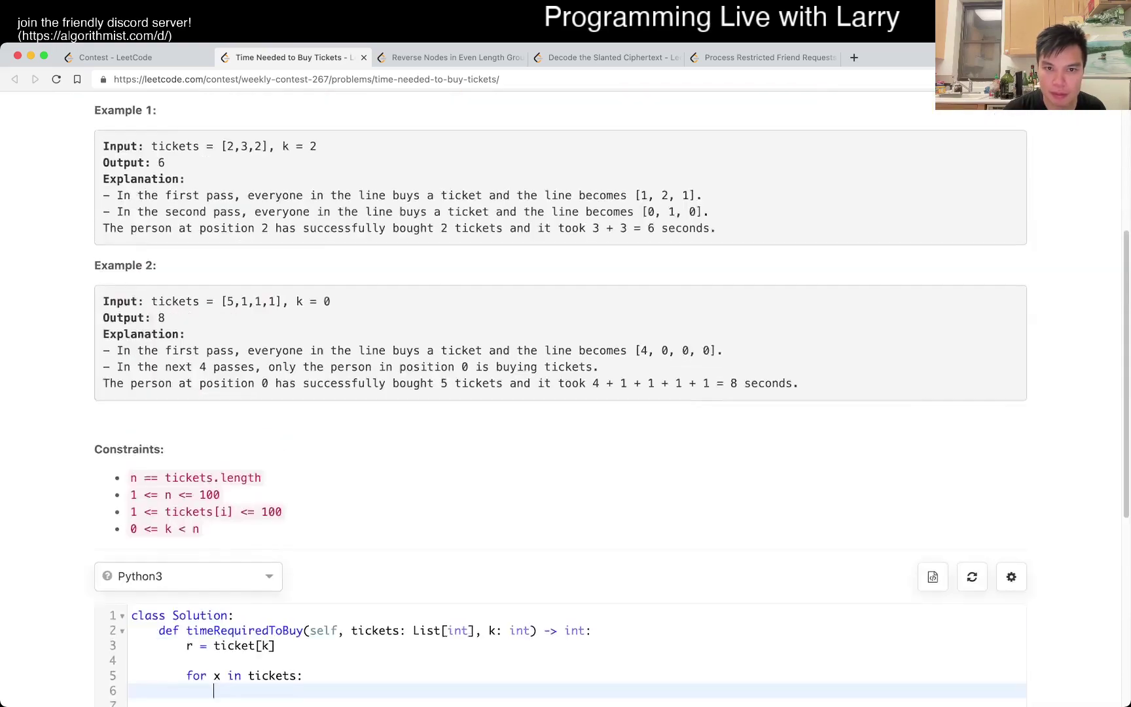
{"action": "scroll", "coordinate": [566, 398], "scroll_direction": "up", "scroll_amount": 3}
{"action": "scroll", "coordinate": [565, 397], "scroll_direction": "down", "scroll_amount": 3}
{"action": "scroll", "coordinate": [566, 397], "scroll_direction": "up", "scroll_amount": 2}
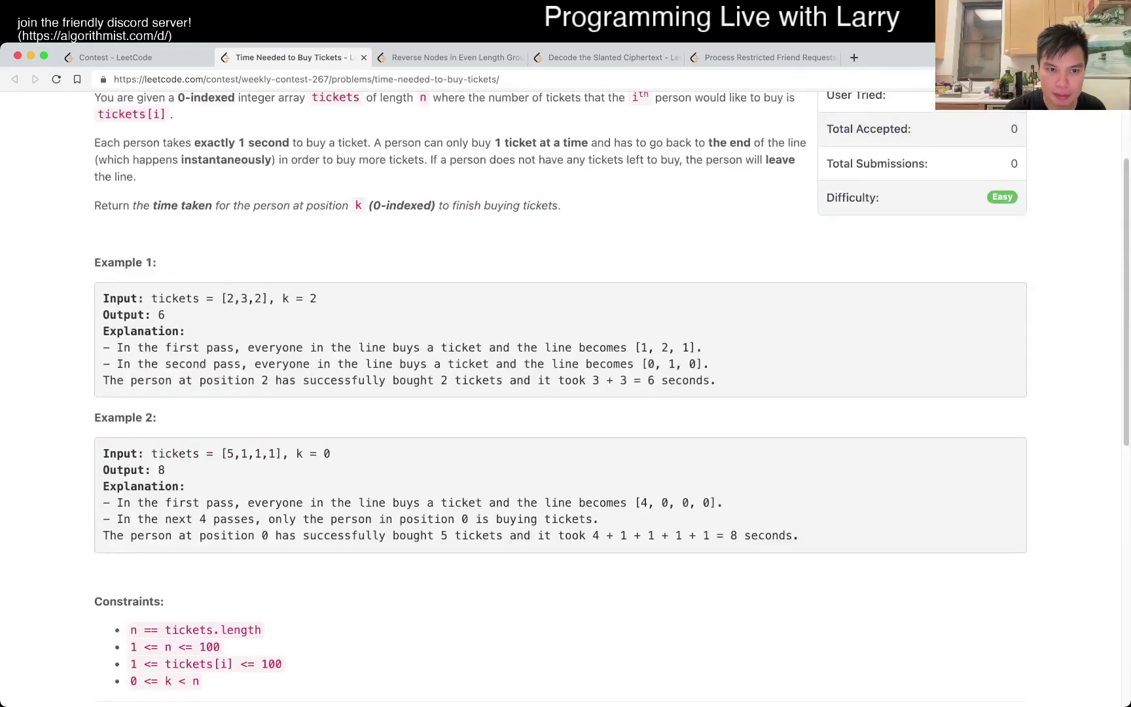
{"action": "scroll", "coordinate": [565, 398], "scroll_direction": "down", "scroll_amount": 2}
{"action": "scroll", "coordinate": [565, 397], "scroll_direction": "up", "scroll_amount": 1}
{"action": "scroll", "coordinate": [565, 397], "scroll_direction": "down", "scroll_amount": 4}
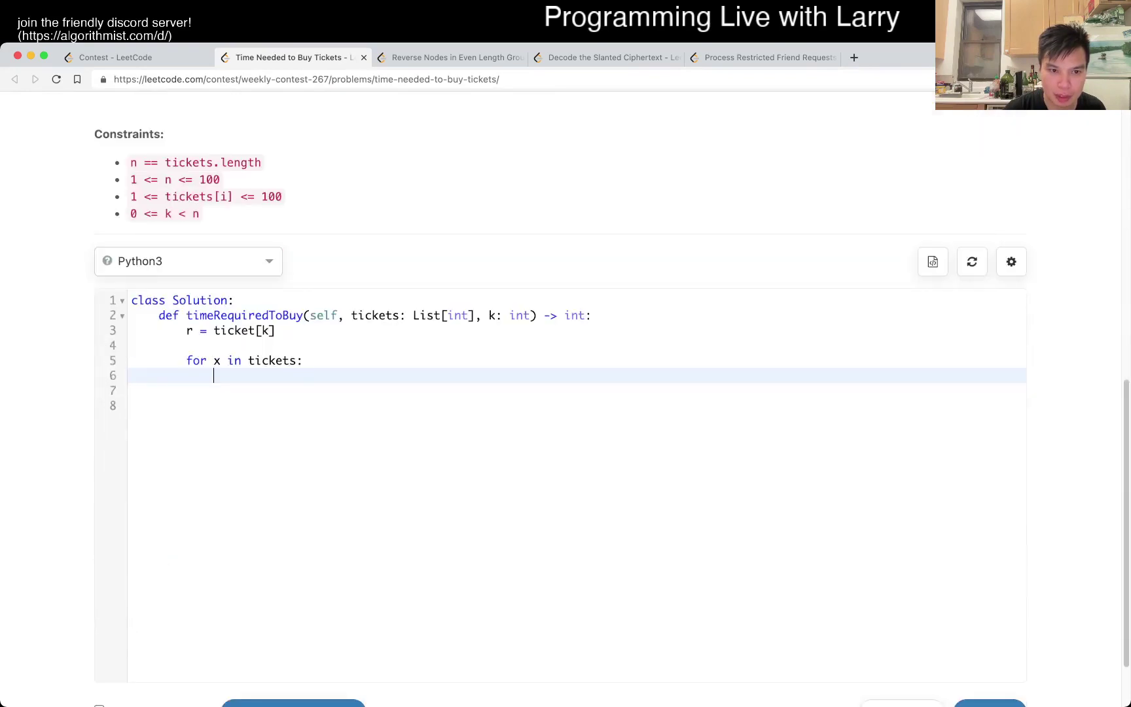
- Change the loop header to iterate over enumerate(tickets) with index i
{"action": "left_click", "coordinate": [242, 361]}
{"action": "type", "text": "enumera"}
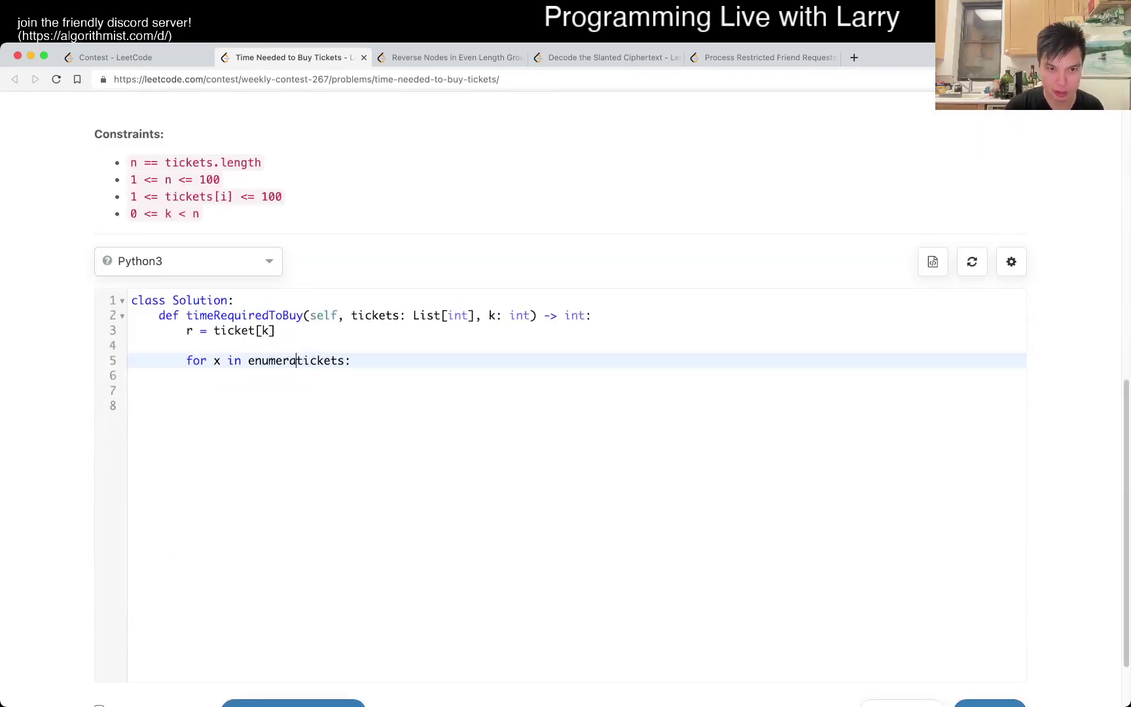
{"action": "type", "text": "te("}
{"action": "key", "text": "Right"}
{"action": "key", "text": "Right"}
{"action": "key", "text": "Right"}
{"action": "type", "text": ")"}
{"action": "key", "text": "Home"}
{"action": "key", "text": "Right"}
{"action": "key", "text": "Right"}
{"action": "key", "text": "Right"}
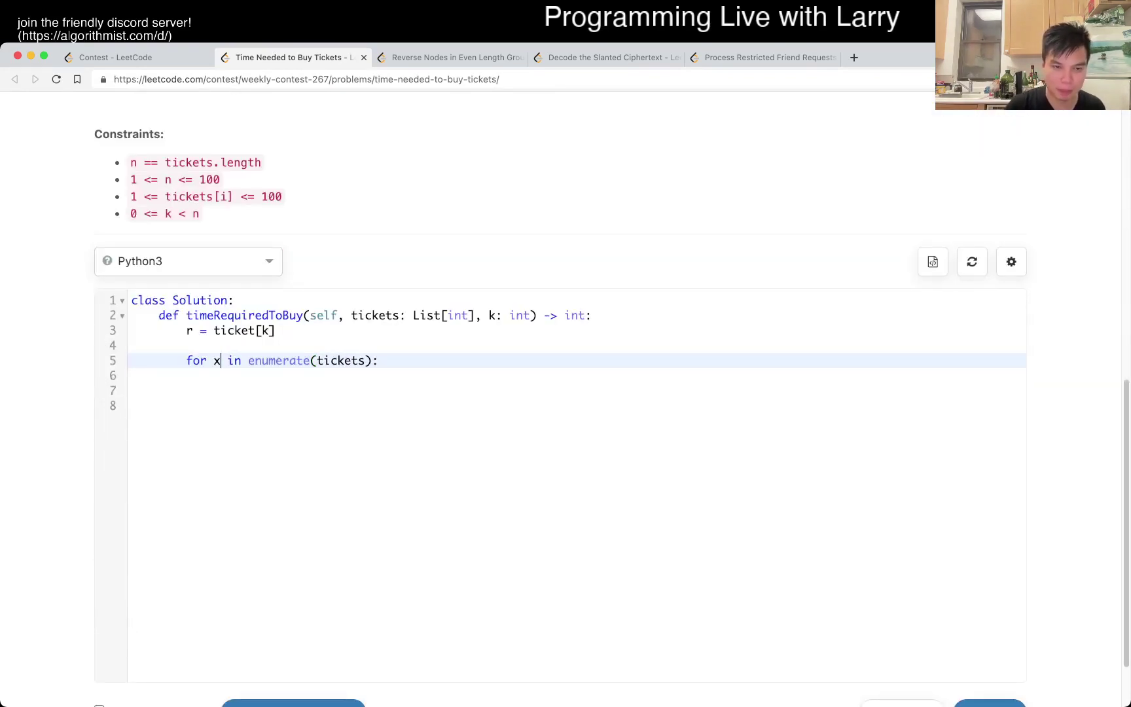
{"action": "type", "text": "i,"}
- Replace r = ticket[k] with total = 0 and add return total
{"action": "key", "text": "Up"}
{"action": "key", "text": "Up"}
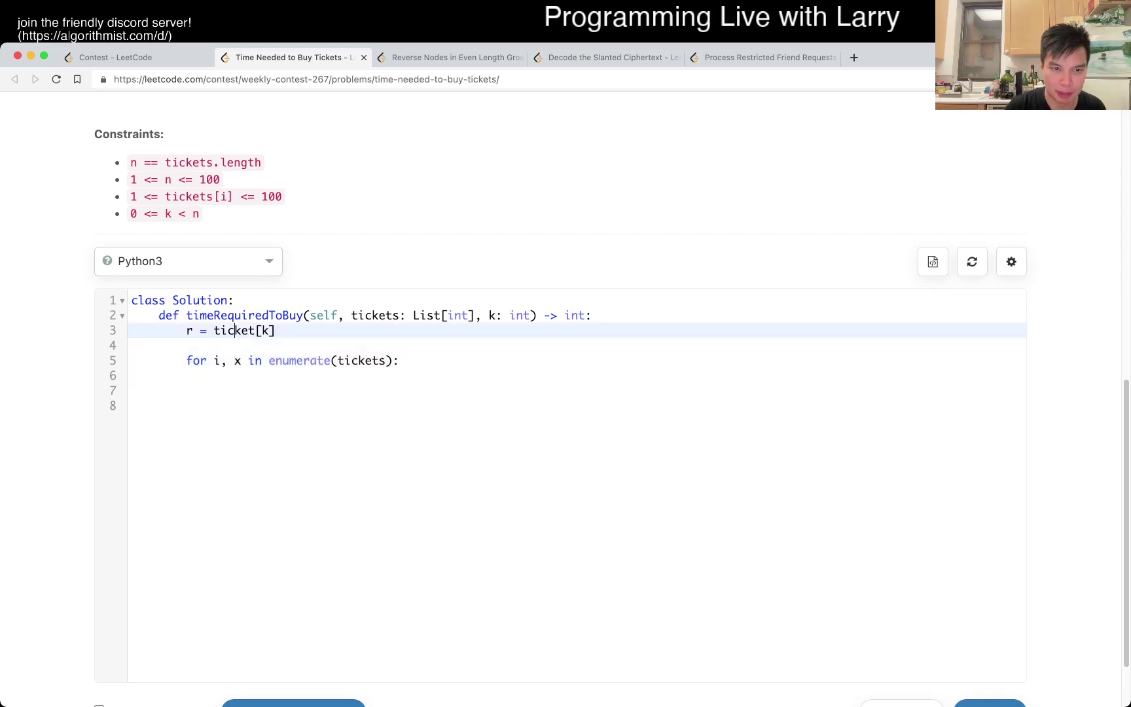
{"action": "key", "text": "End"}
{"action": "key", "text": "shift+Home"}
{"action": "type", "text": "tto"}
{"action": "key", "text": "BackSpace"}
{"action": "key", "text": "BackSpace"}
{"action": "type", "text": "ota"}
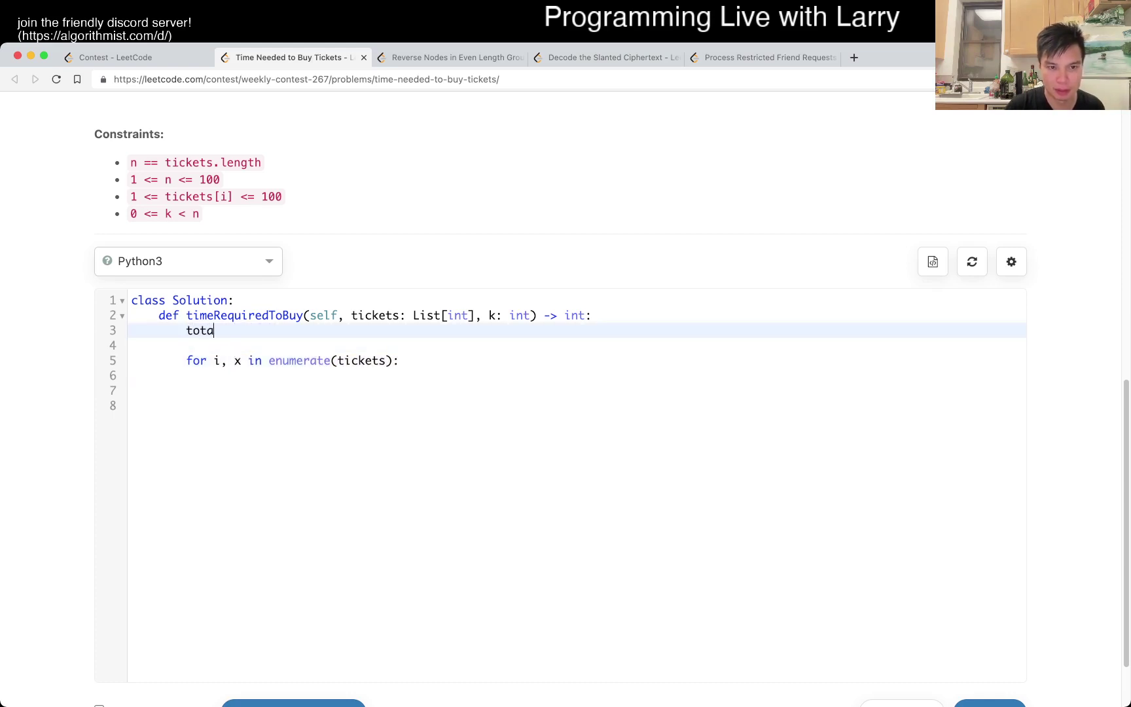
{"action": "type", "text": "l = 0"}
{"action": "key", "text": "Down"}
{"action": "key", "text": "Down"}
{"action": "key", "text": "Down"}
{"action": "type", "text": "return t"}
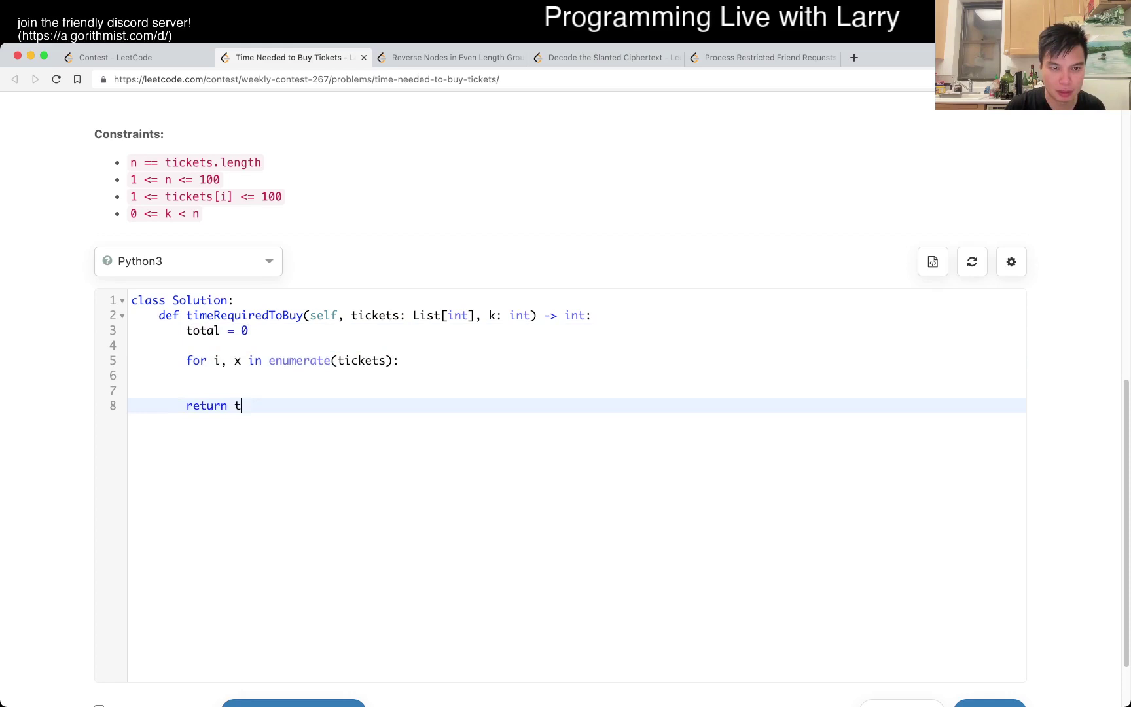
{"action": "type", "text": "otal"}
{"action": "key", "text": "Up"}
{"action": "key", "text": "Up"}
{"action": "key", "text": "Up"}
- Add total += min(tickets[i], tickets[k]) inside the loop
{"action": "key", "text": "End"}
{"action": "key", "text": "Return"}
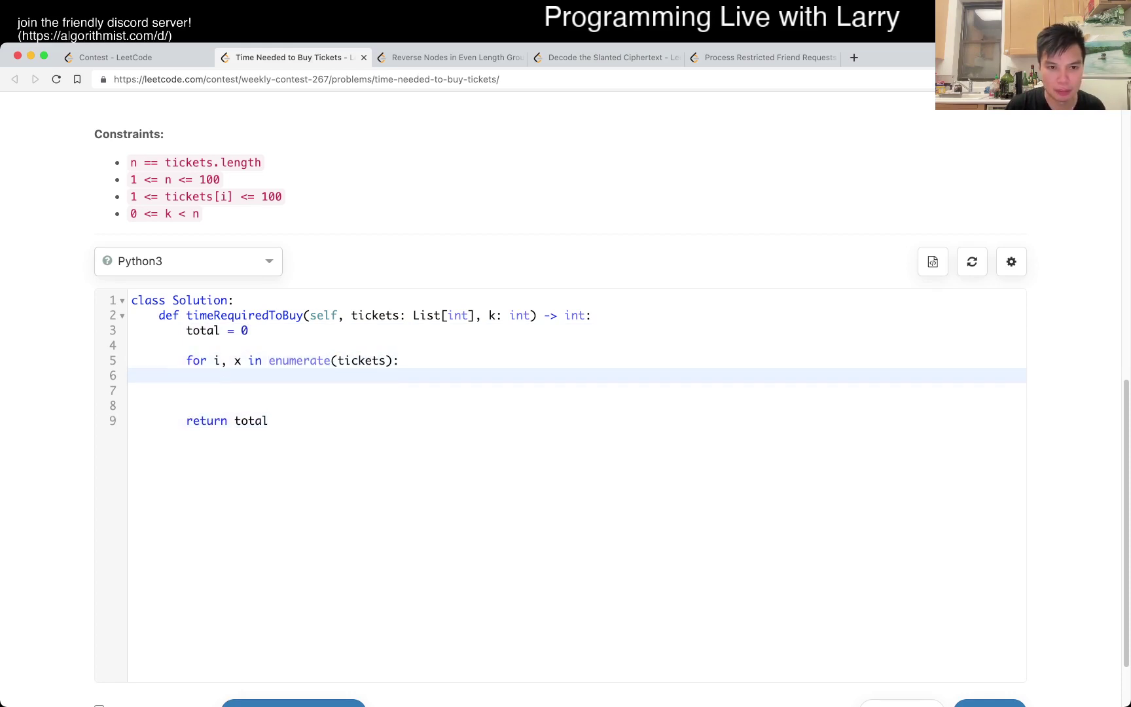
{"action": "type", "text": "tickets[i"}
{"action": "key", "text": "Home"}
{"action": "type", "text": "min(ticket"}
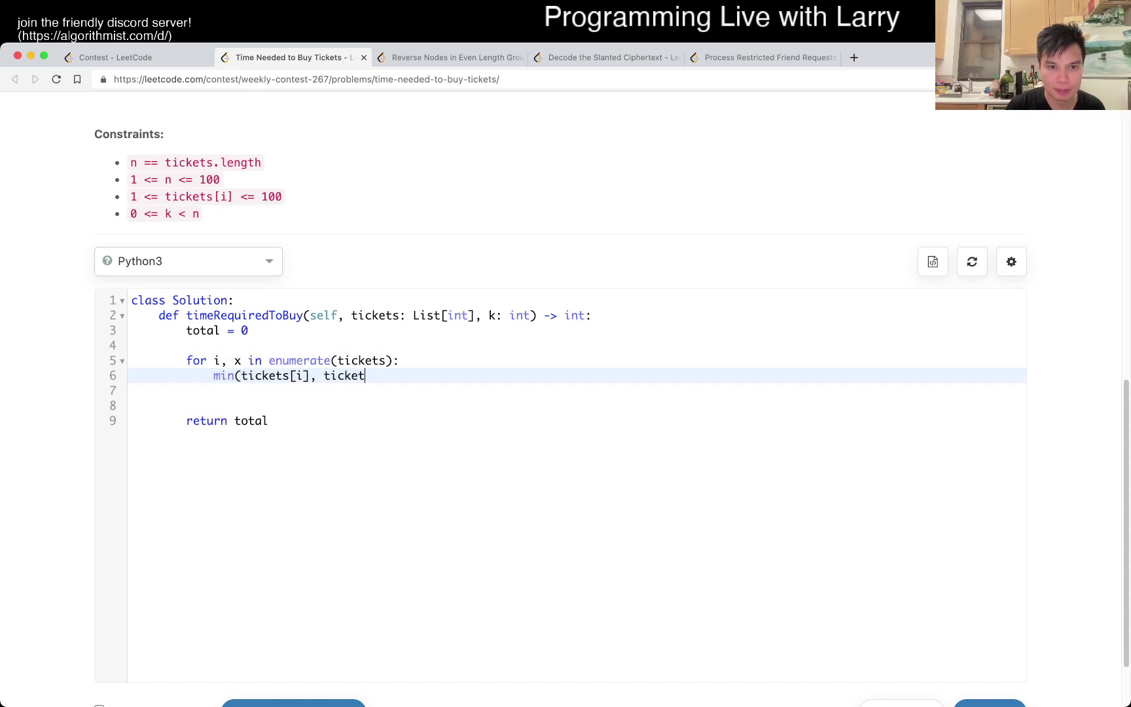
{"action": "type", "text": "s[i], tickets[k])"}
{"action": "key", "text": "Home"}
{"action": "type", "text": "to"}
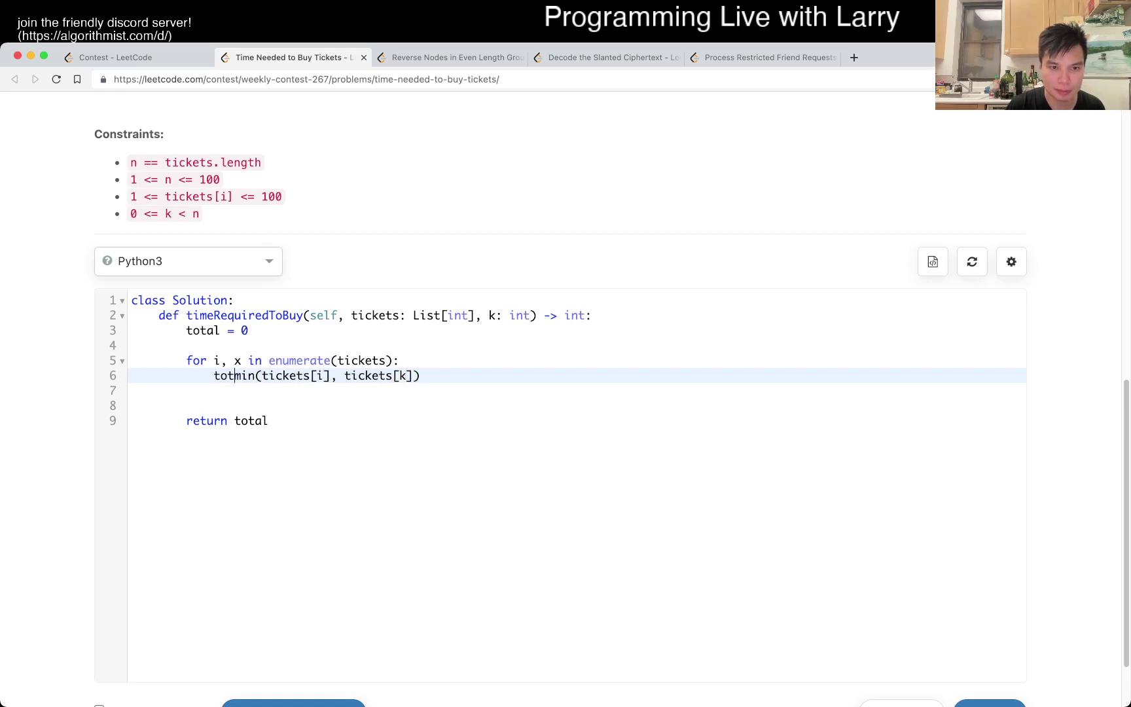
{"action": "type", "text": "tal +="}
{"action": "key", "text": "End"}
{"action": "key", "text": "Return"}
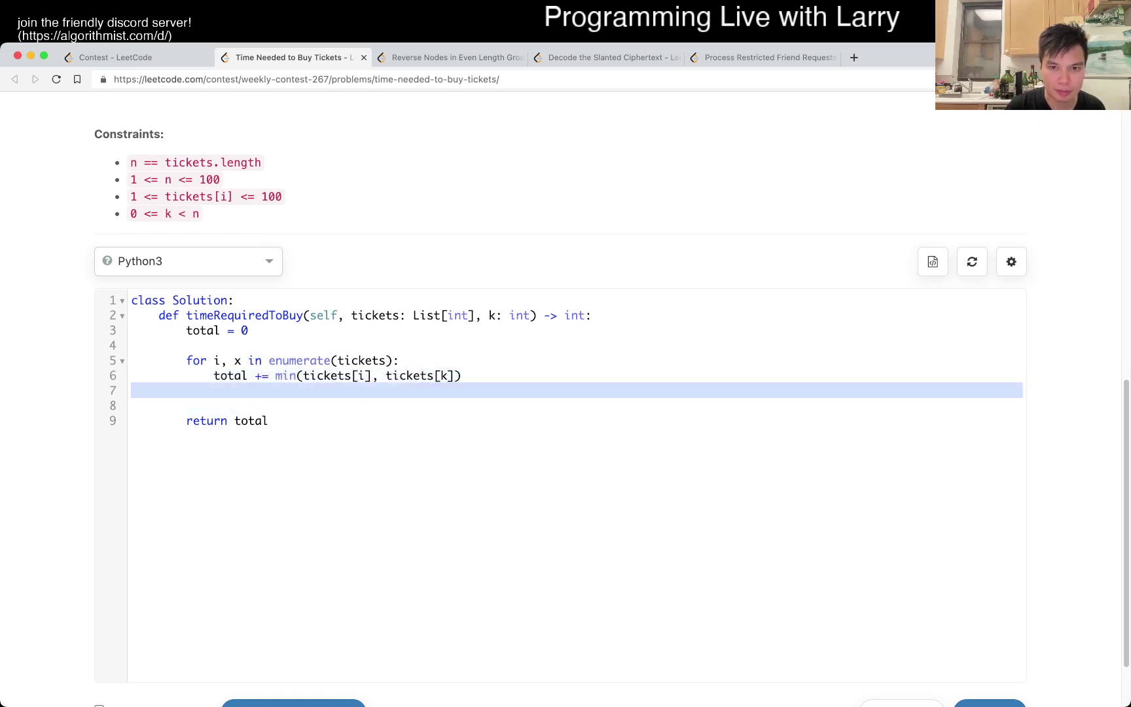
{"action": "key", "text": "BackSpace"}
{"action": "key", "text": "BackSpace"}
{"action": "scroll", "coordinate": [566, 397], "scroll_direction": "up", "scroll_amount": 10}
{"action": "scroll", "coordinate": [565, 398], "scroll_direction": "down", "scroll_amount": 3}
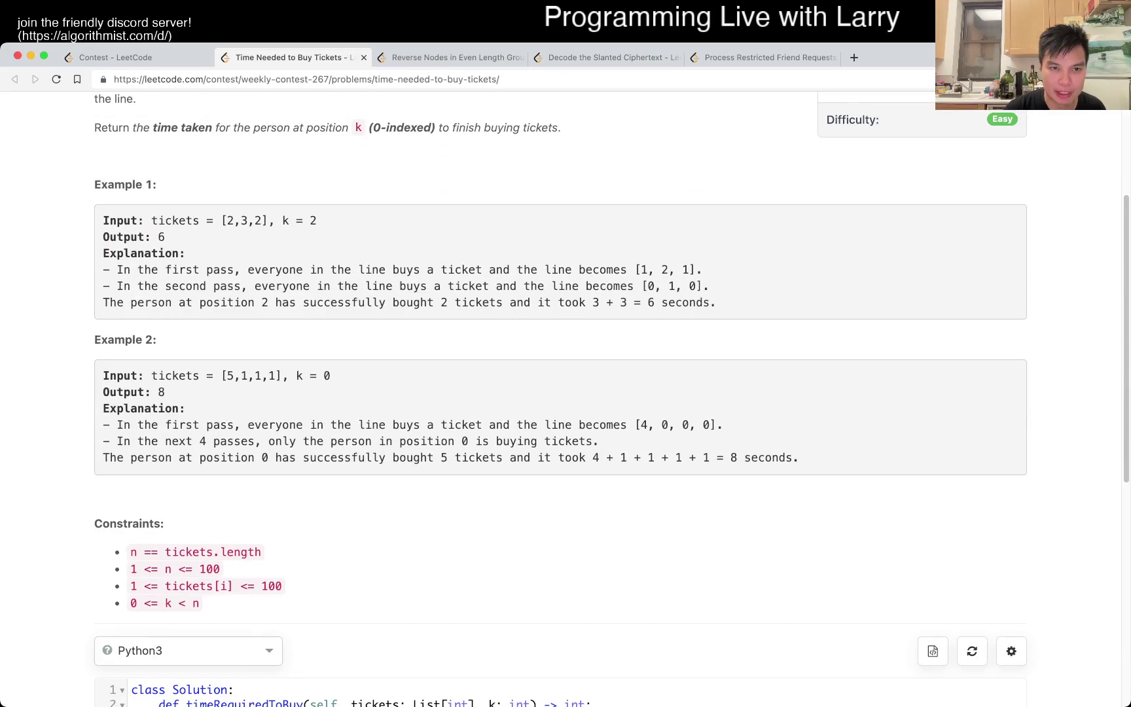
{"action": "scroll", "coordinate": [565, 397], "scroll_direction": "down", "scroll_amount": 2}
{"action": "scroll", "coordinate": [565, 398], "scroll_direction": "down", "scroll_amount": 2}
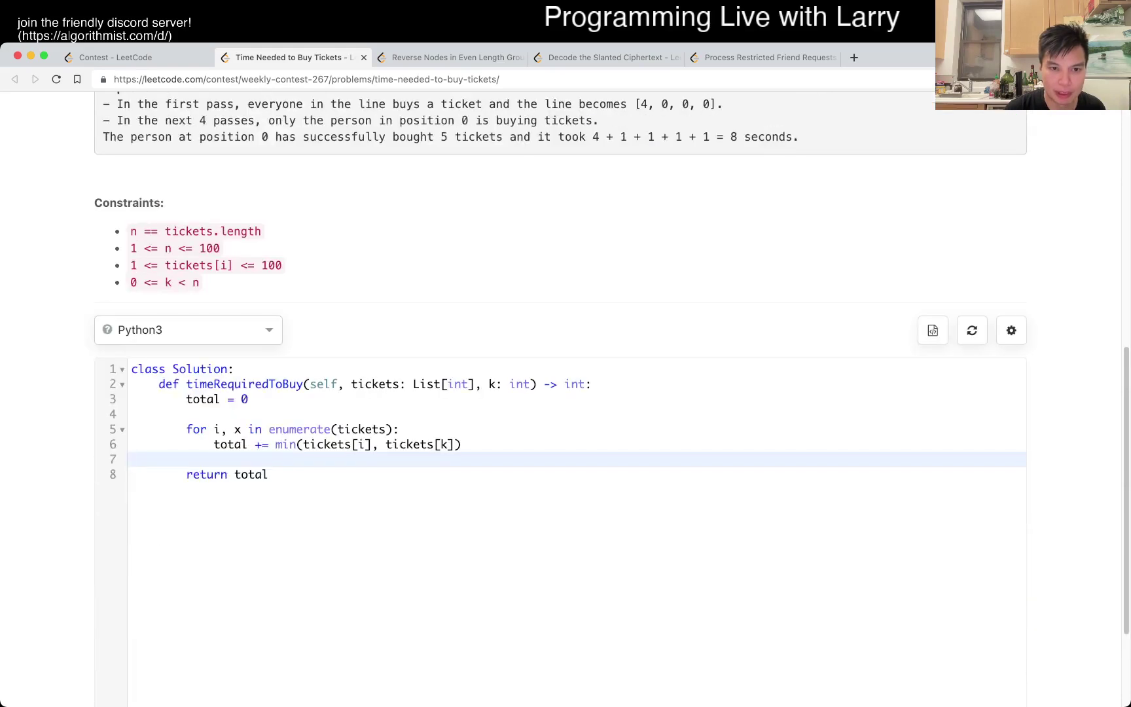
- Place the min accumulation under a new 'if i <= k:' condition
{"action": "key", "text": "Up"}
{"action": "key", "text": "Up"}
{"action": "key", "text": "Up"}
{"action": "key", "text": "Down"}
{"action": "key", "text": "End"}
{"action": "key", "text": "Return"}
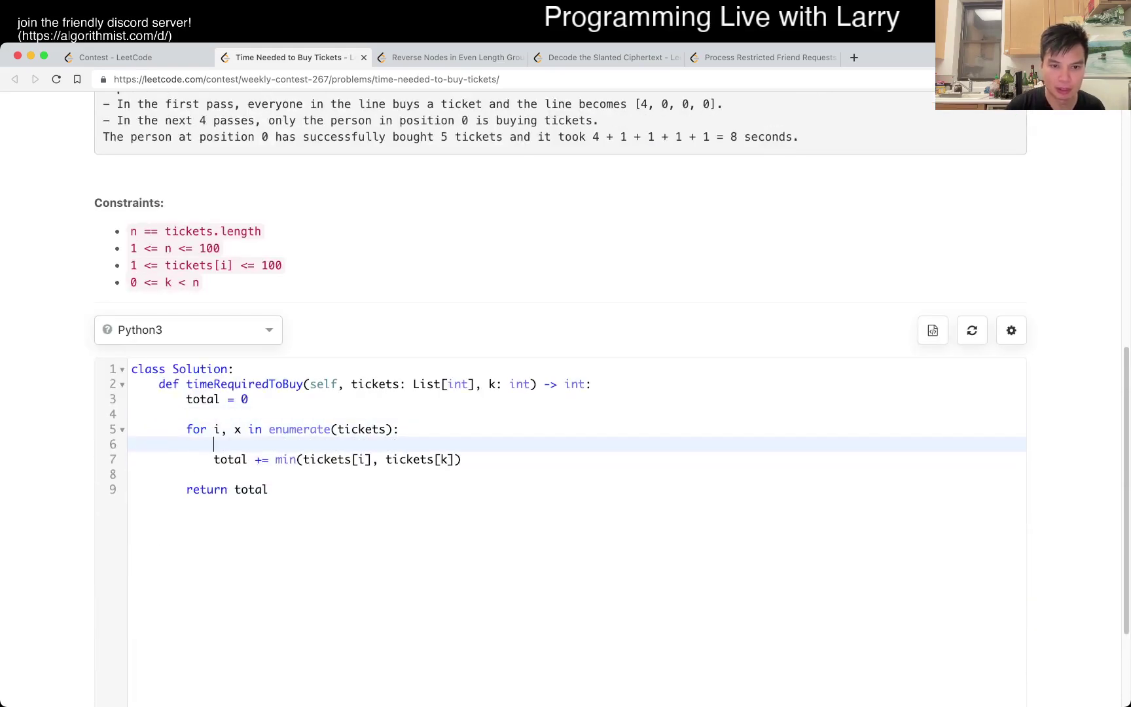
{"action": "type", "text": "if i <= "}
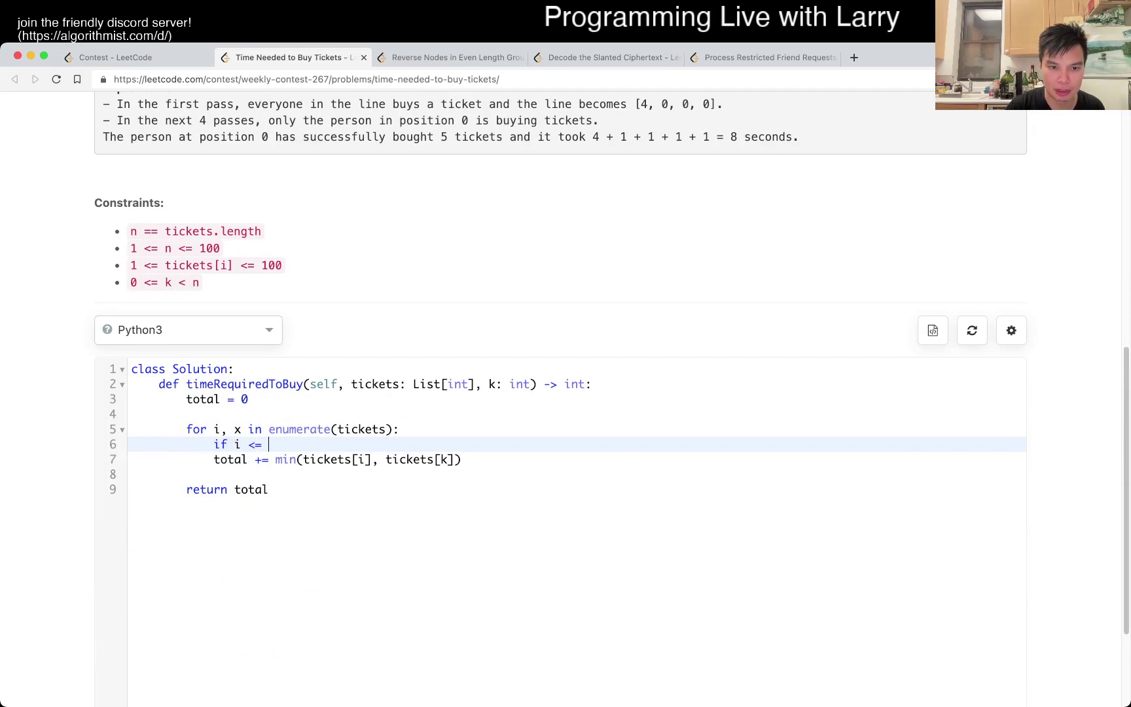
{"action": "type", "text": "k:"}
{"action": "key", "text": "Down"}
{"action": "key", "text": "Home"}
{"action": "key", "text": "Tab"}
{"action": "key", "text": "End"}
- Add an 'else:' branch with a copy of the min line beneath it
{"action": "key", "text": "Return"}
{"action": "key", "text": "BackSpace"}
{"action": "type", "text": "else"}
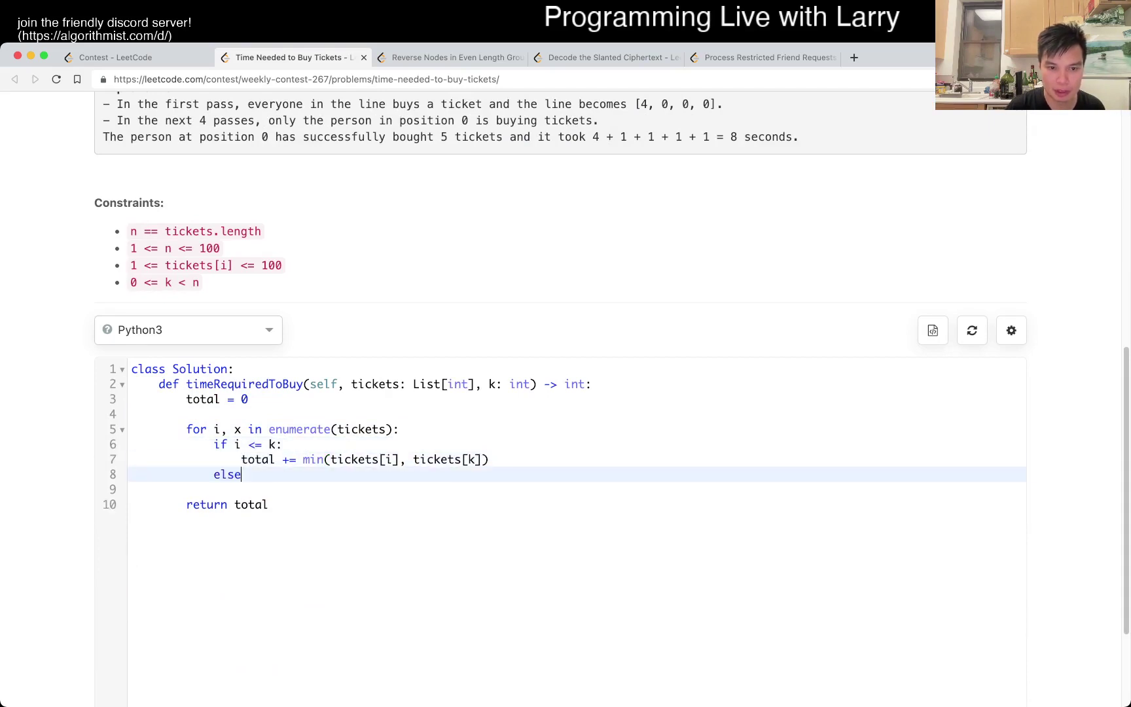
{"action": "type", "text": ":"}
{"action": "key", "text": "Return"}
{"action": "key", "text": "Up"}
{"action": "key", "text": "Up"}
{"action": "key", "text": "Home"}
{"action": "key", "text": "shift+Down"}
{"action": "key", "text": "ctrl+c"}
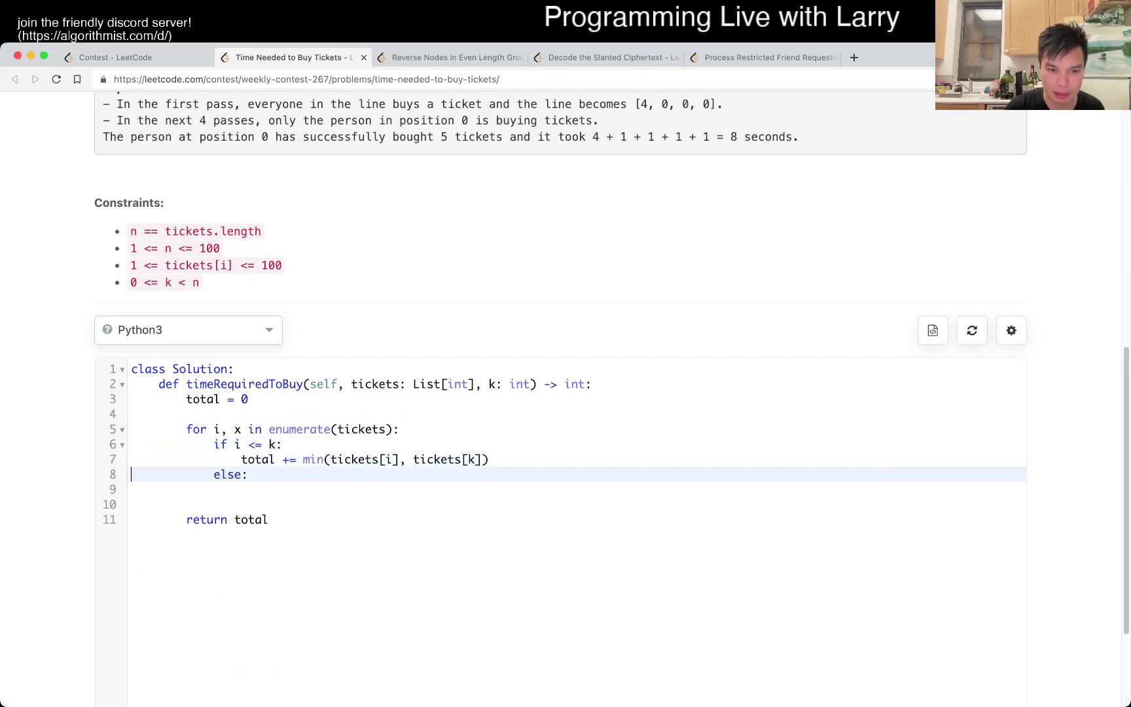
{"action": "key", "text": "Down"}
{"action": "key", "text": "ctrl+v"}
- Insert ' - 1' after tickets[i] in the else copy and remove extra blank lines
{"action": "key", "text": "Up"}
{"action": "key", "text": "End"}
{"action": "key", "text": "Left"}
{"action": "key", "text": "Left"}
{"action": "key", "text": "Left"}
{"action": "key", "text": "Left"}
{"action": "key", "text": "Left"}
{"action": "key", "text": "Left"}
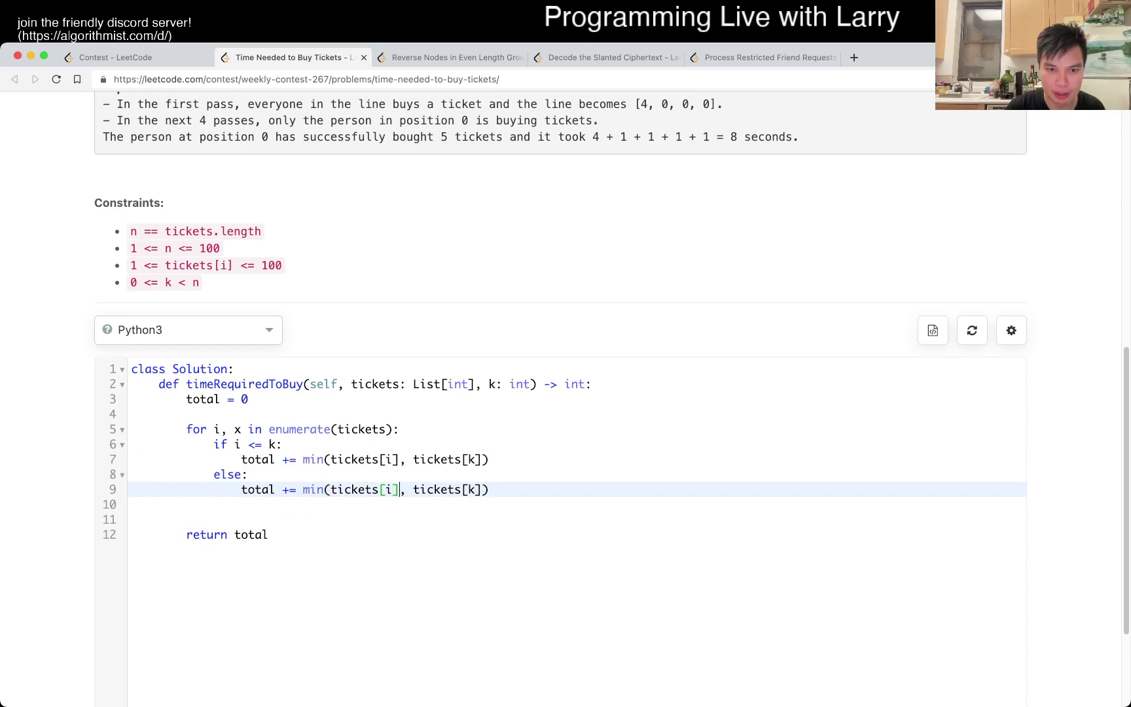
{"action": "type", "text": "- 1"}
{"action": "key", "text": "Down"}
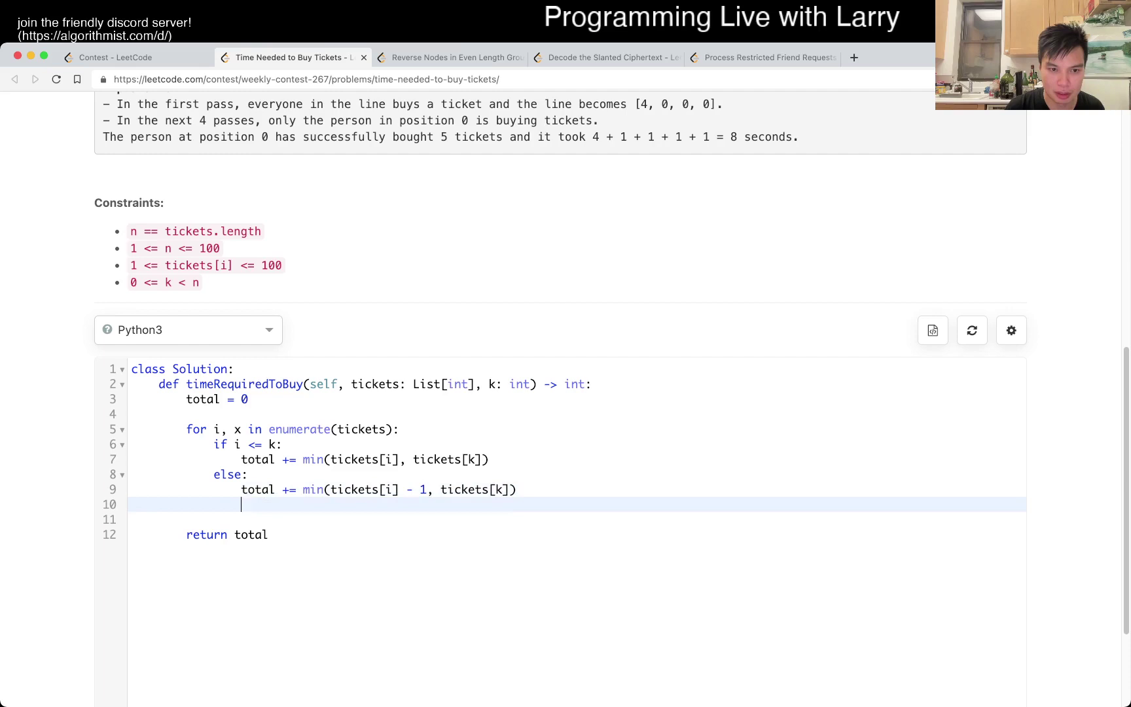
{"action": "key", "text": "Down"}
{"action": "key", "text": "BackSpace"}
{"action": "scroll", "coordinate": [566, 397], "scroll_direction": "down", "scroll_amount": 3}
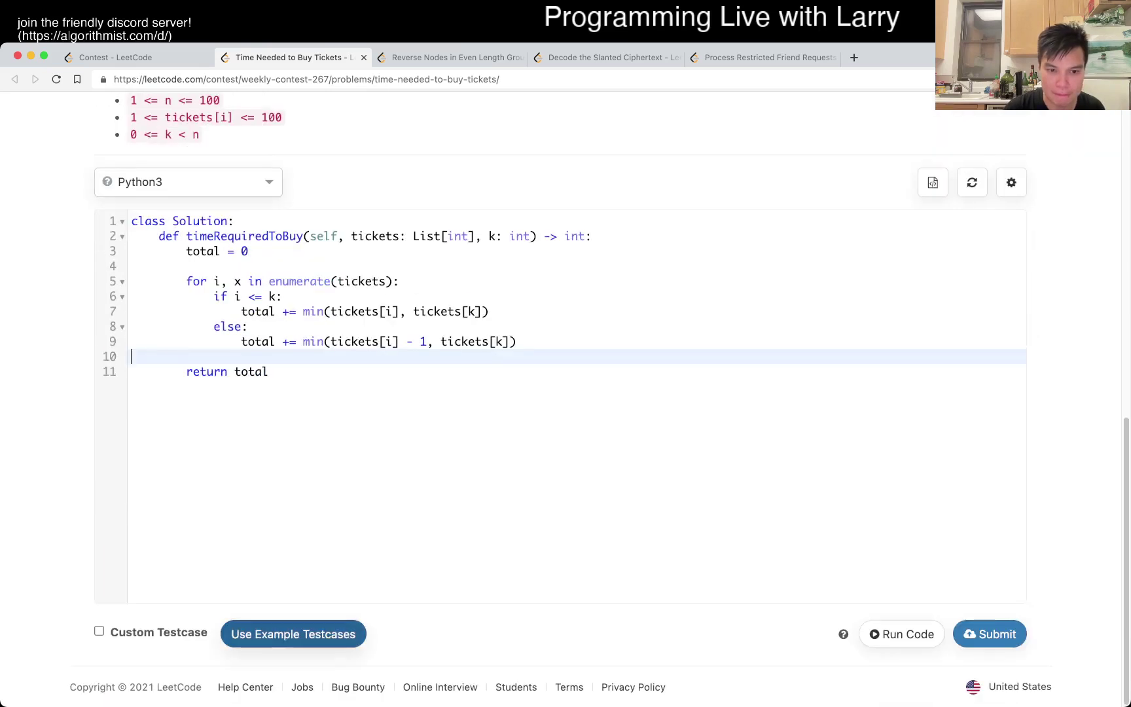
- Load the example testcases, append ' - 1' to tickets[k] on line 9, and run
{"action": "left_click", "coordinate": [292, 634]}
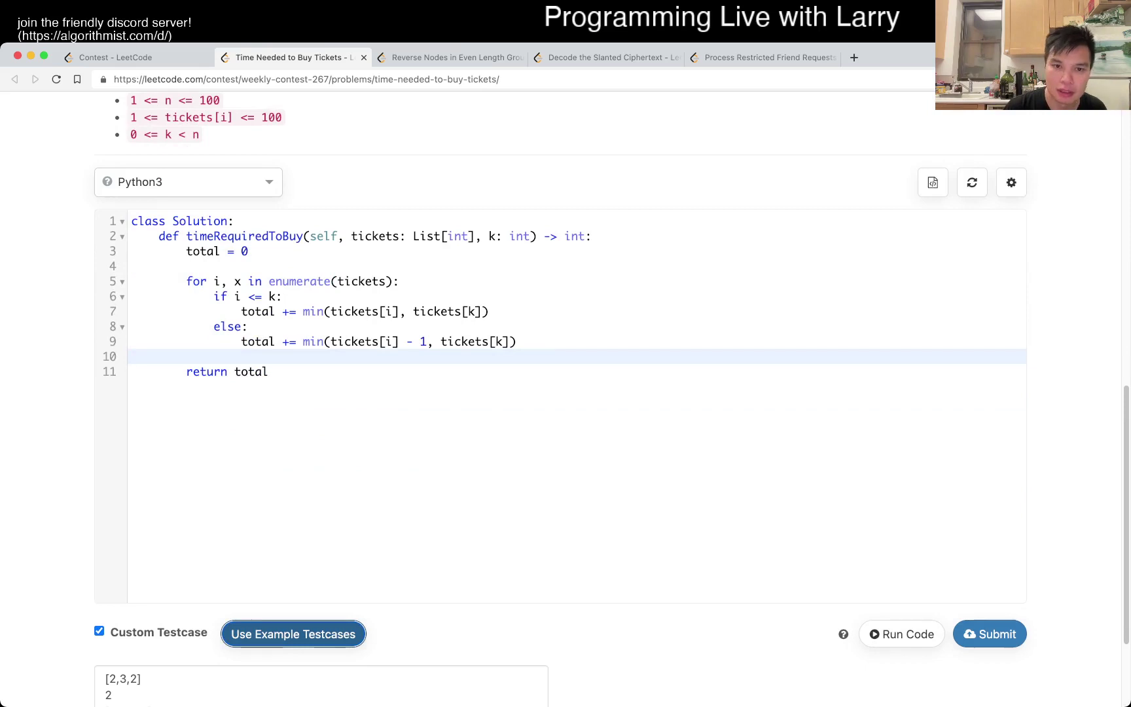
{"action": "left_click", "coordinate": [429, 341]}
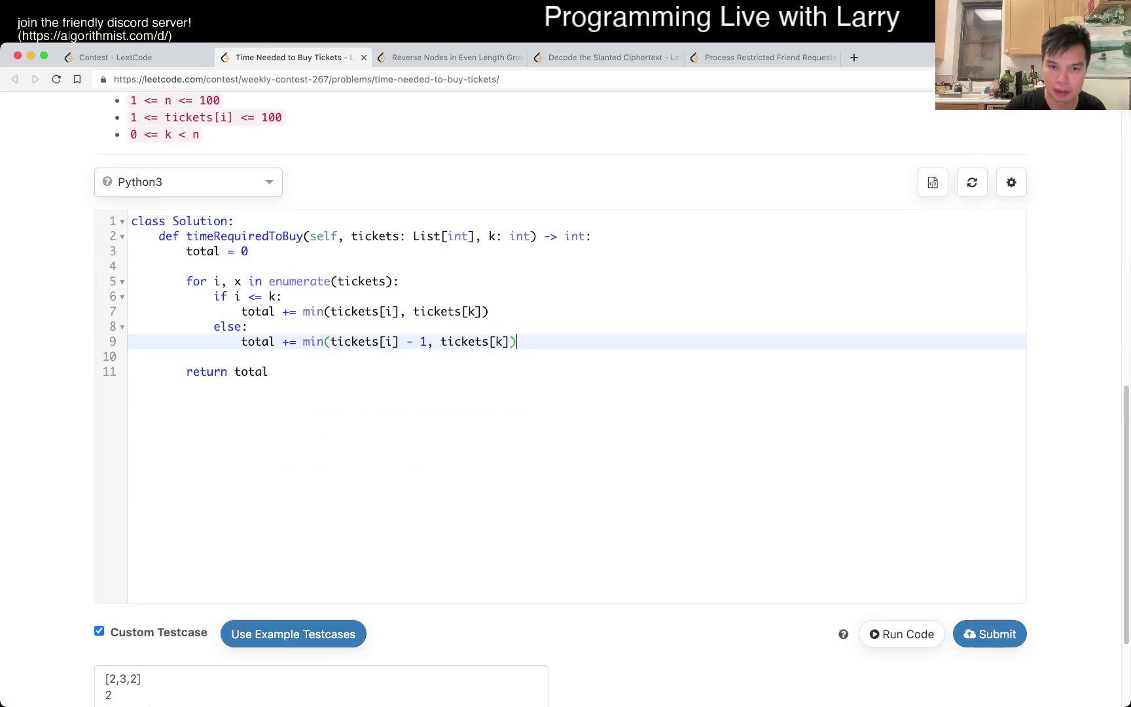
{"action": "type", "text": "- 1"}
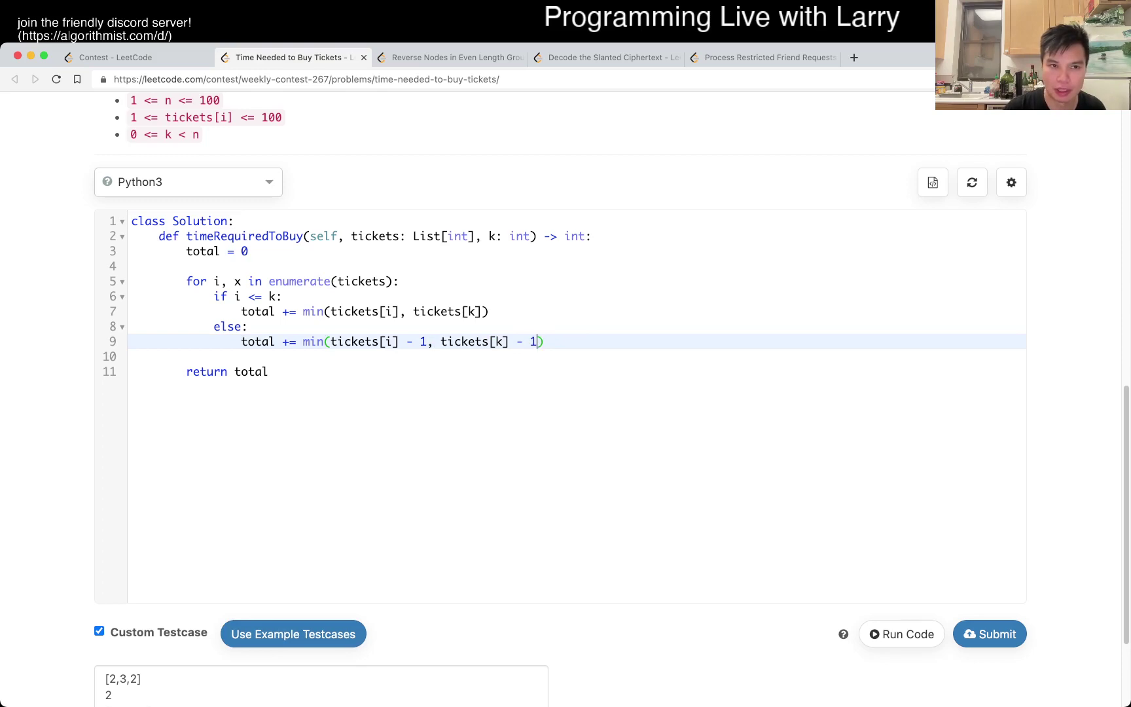
{"action": "scroll", "coordinate": [565, 397], "scroll_direction": "up", "scroll_amount": 5}
{"action": "scroll", "coordinate": [566, 397], "scroll_direction": "up", "scroll_amount": 1}
{"action": "scroll", "coordinate": [566, 398], "scroll_direction": "down", "scroll_amount": 1}
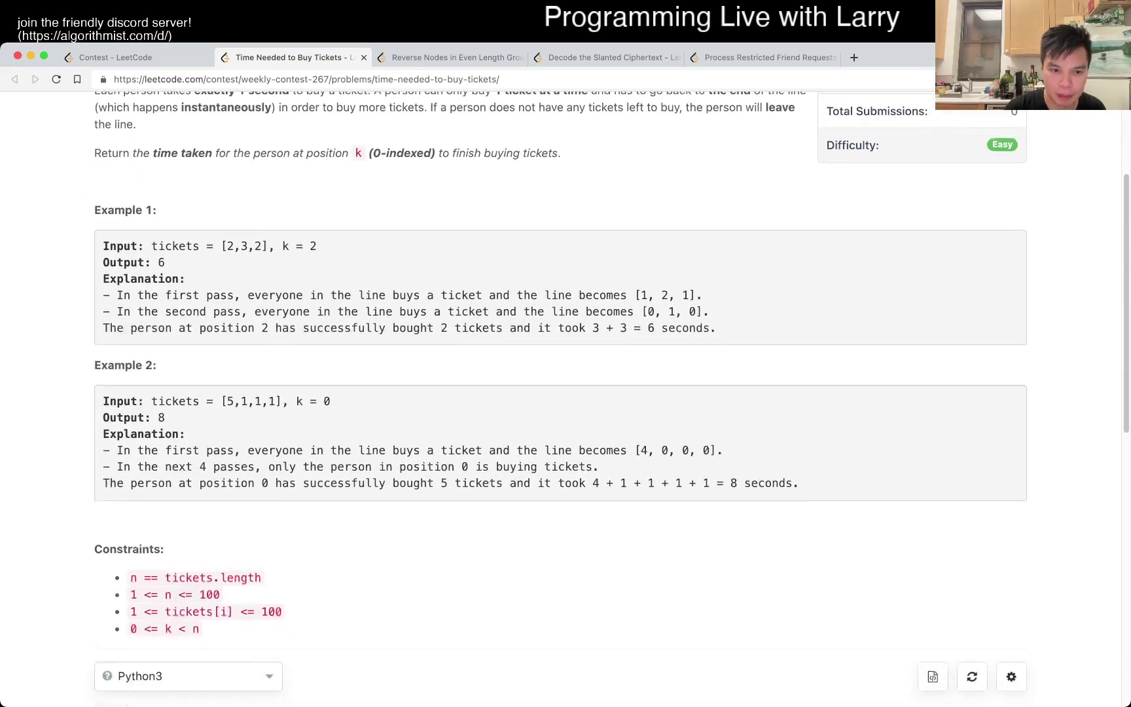
{"action": "scroll", "coordinate": [566, 397], "scroll_direction": "down", "scroll_amount": 10}
{"action": "scroll", "coordinate": [566, 397], "scroll_direction": "up", "scroll_amount": 10}
{"action": "scroll", "coordinate": [565, 398], "scroll_direction": "down", "scroll_amount": 7}
{"action": "scroll", "coordinate": [565, 398], "scroll_direction": "down", "scroll_amount": 3}
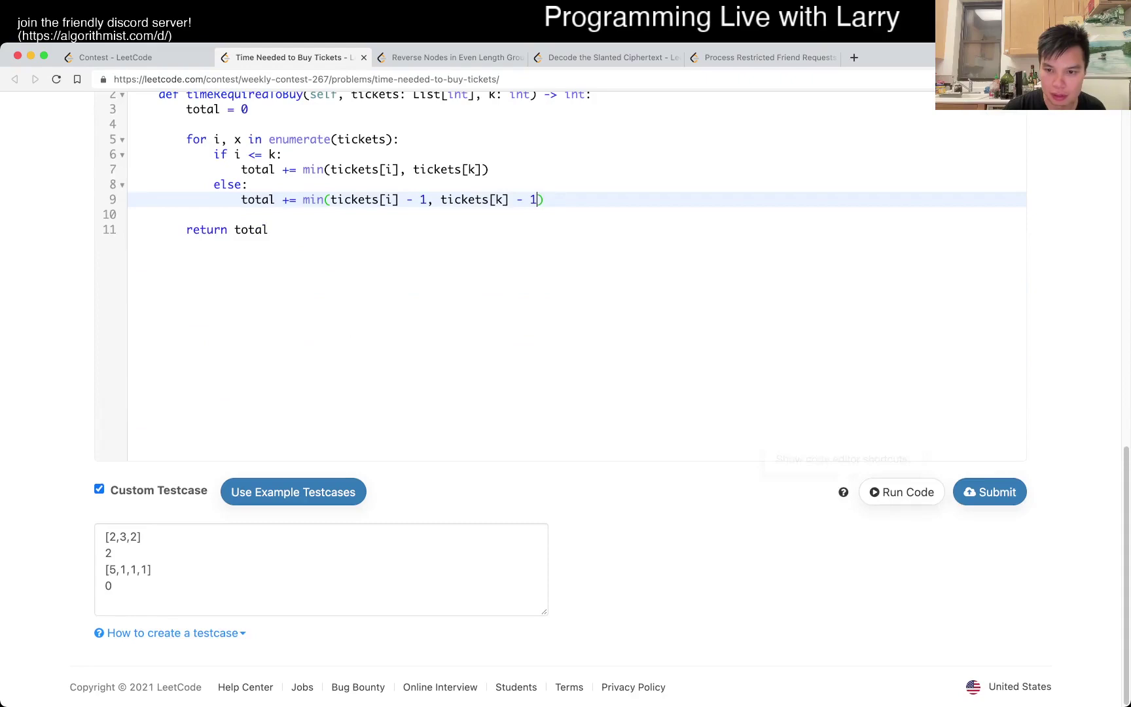
{"action": "key", "text": "ctrl+apostrophe"}
{"action": "scroll", "coordinate": [566, 397], "scroll_direction": "down", "scroll_amount": 1}
{"action": "scroll", "coordinate": [566, 398], "scroll_direction": "down", "scroll_amount": 4}
{"action": "scroll", "coordinate": [565, 397], "scroll_direction": "down", "scroll_amount": 3}
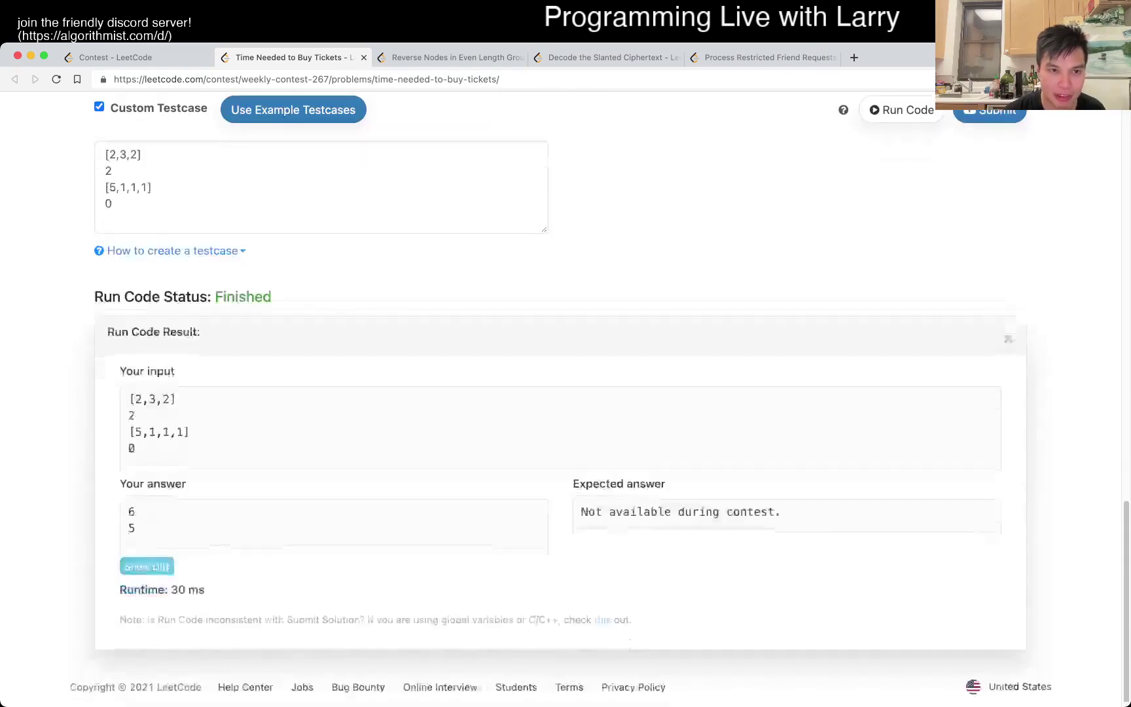
{"action": "scroll", "coordinate": [566, 398], "scroll_direction": "up", "scroll_amount": 10}
{"action": "scroll", "coordinate": [565, 397], "scroll_direction": "up", "scroll_amount": 2}
{"action": "scroll", "coordinate": [565, 398], "scroll_direction": "up", "scroll_amount": 3}
{"action": "scroll", "coordinate": [565, 397], "scroll_direction": "down", "scroll_amount": 5}
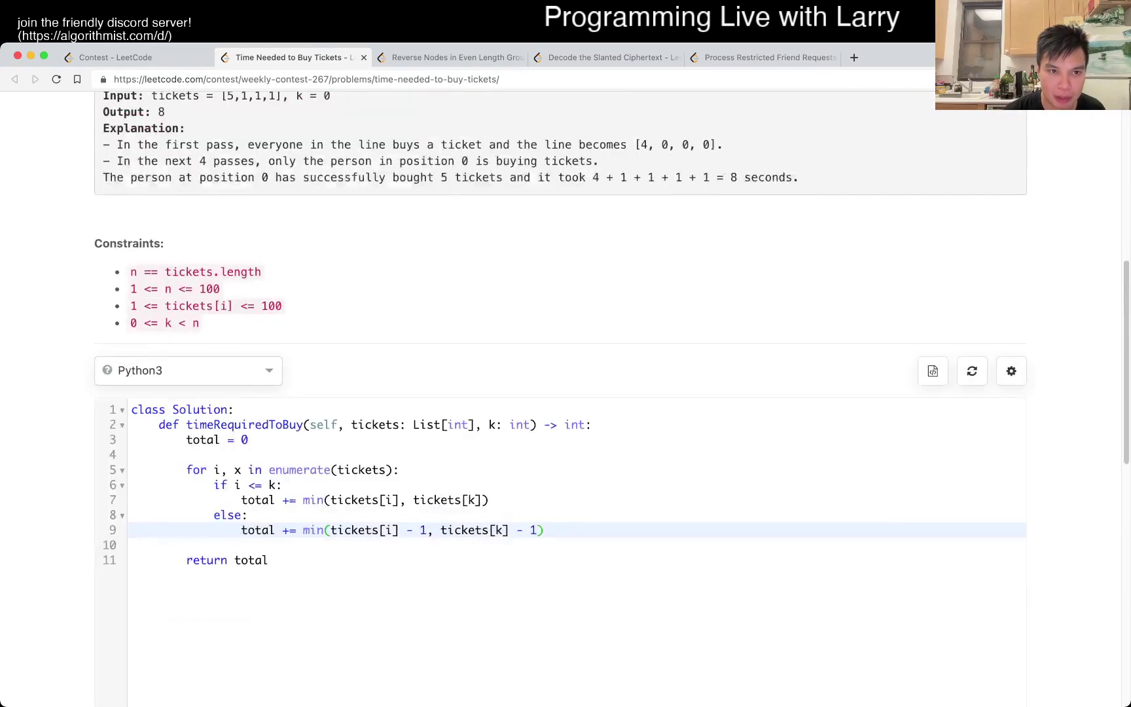
{"action": "scroll", "coordinate": [566, 398], "scroll_direction": "up", "scroll_amount": 3}
{"action": "scroll", "coordinate": [566, 397], "scroll_direction": "down", "scroll_amount": 2}
{"action": "scroll", "coordinate": [566, 398], "scroll_direction": "up", "scroll_amount": 1}
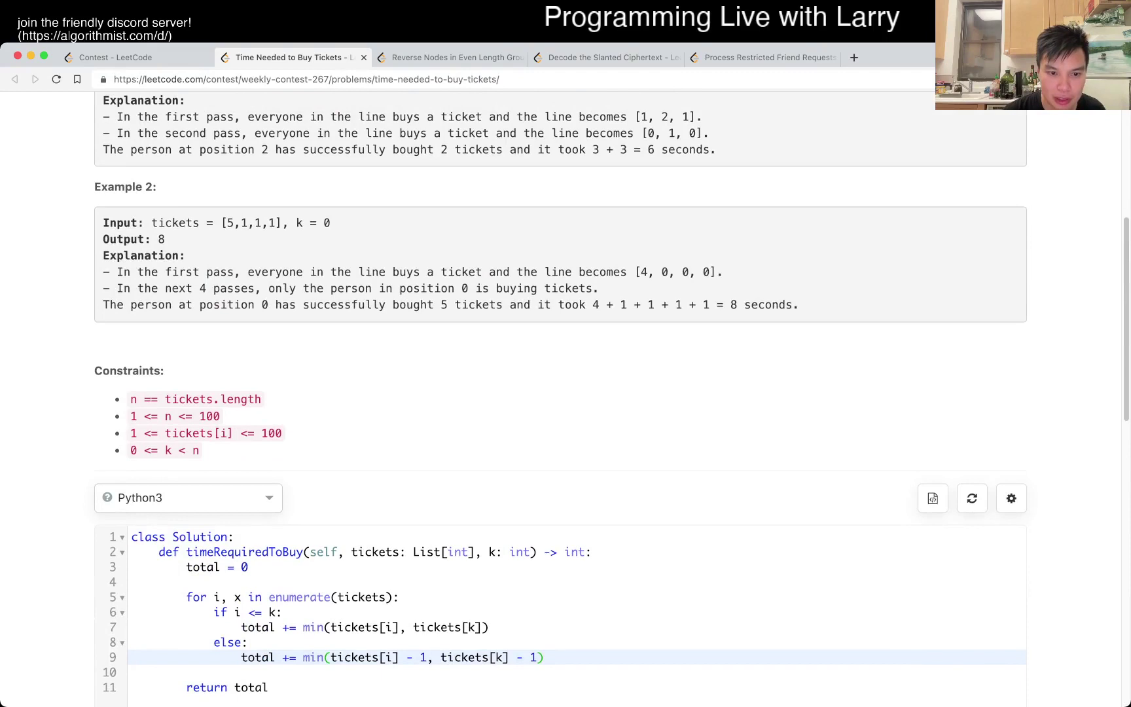
- Check Example 2's input and highlight line 7's min call for comparison
{"action": "double_click", "coordinate": [228, 223]}
{"action": "left_click", "coordinate": [246, 612]}
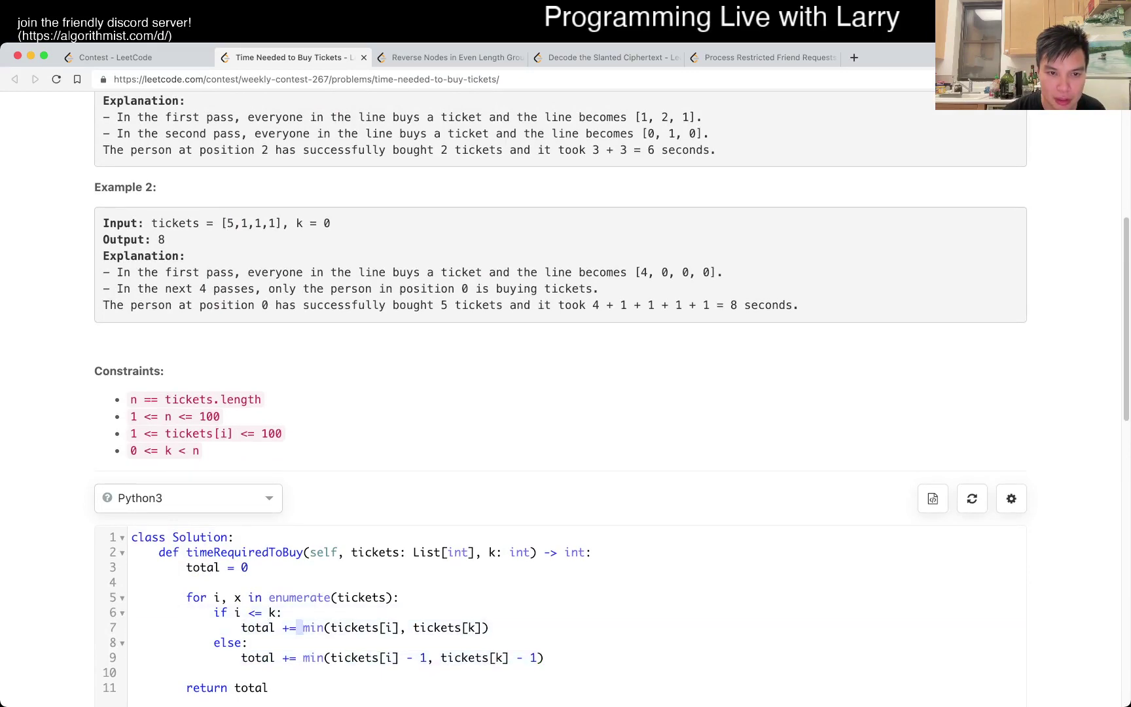
{"action": "left_click_drag", "start_coordinate": [301, 628], "coordinate": [489, 627]}
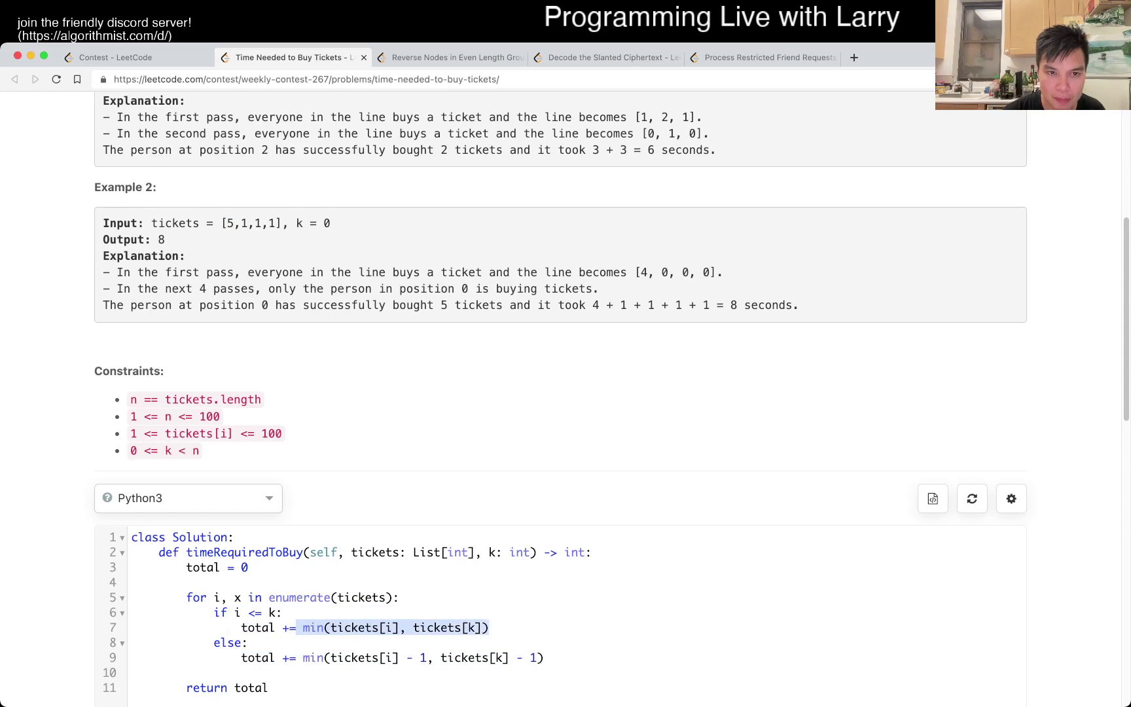
- Change line 9 to min(tickets[i], tickets[k] - 1), run the examples and submit
{"action": "left_click", "coordinate": [418, 658]}
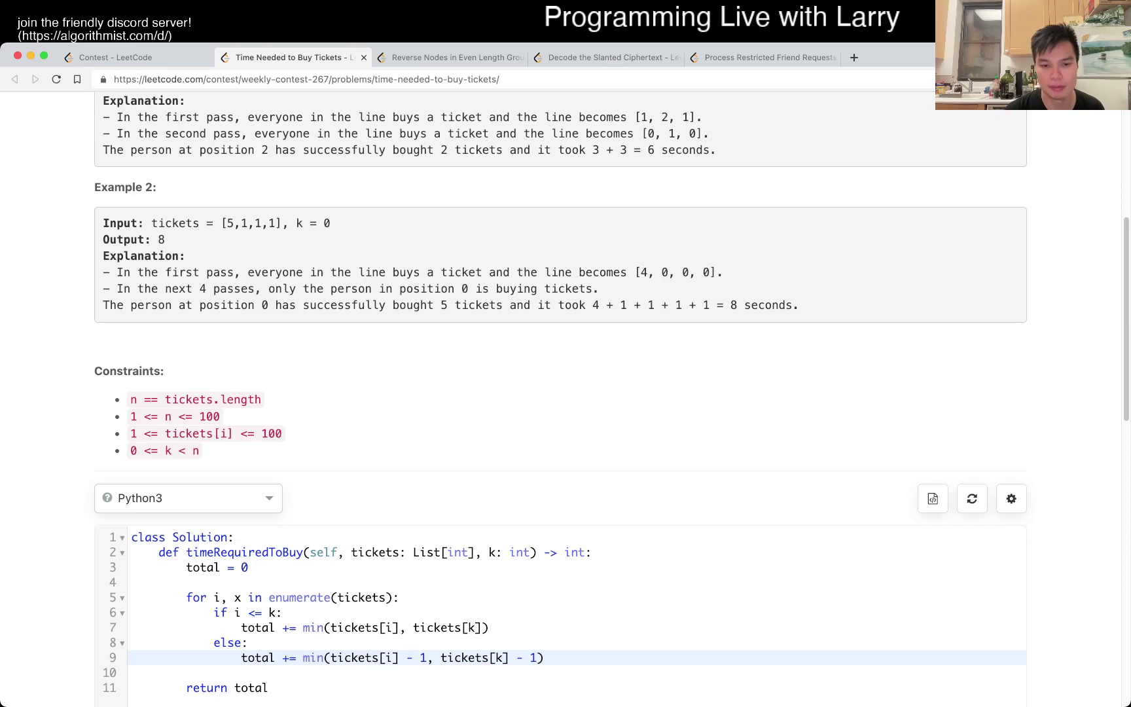
{"action": "key", "text": "BackSpace"}
{"action": "key", "text": "BackSpace"}
{"action": "key", "text": "BackSpace"}
{"action": "key", "text": "Delete"}
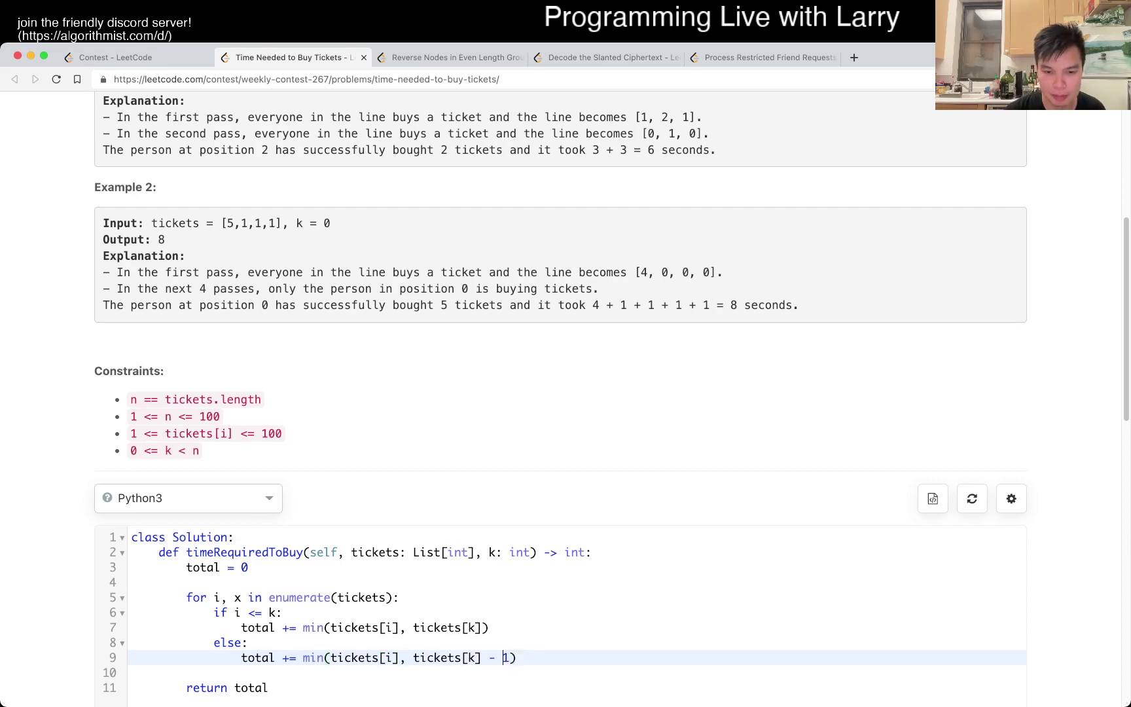
{"action": "key", "text": "End"}
{"action": "key", "text": "Left"}
{"action": "key", "text": "BackSpace"}
{"action": "key", "text": "BackSpace"}
{"action": "key", "text": "BackSpace"}
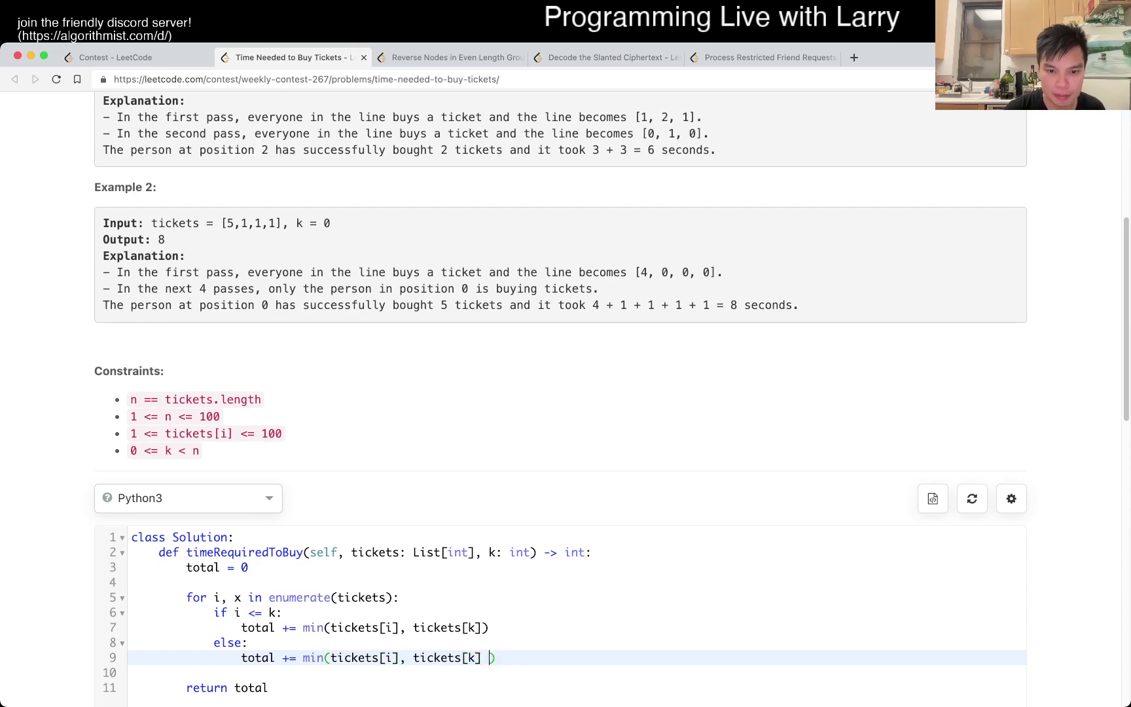
{"action": "type", "text": "- 1"}
{"action": "scroll", "coordinate": [560, 397], "scroll_direction": "down", "scroll_amount": 5}
{"action": "scroll", "coordinate": [560, 398], "scroll_direction": "down", "scroll_amount": 5}
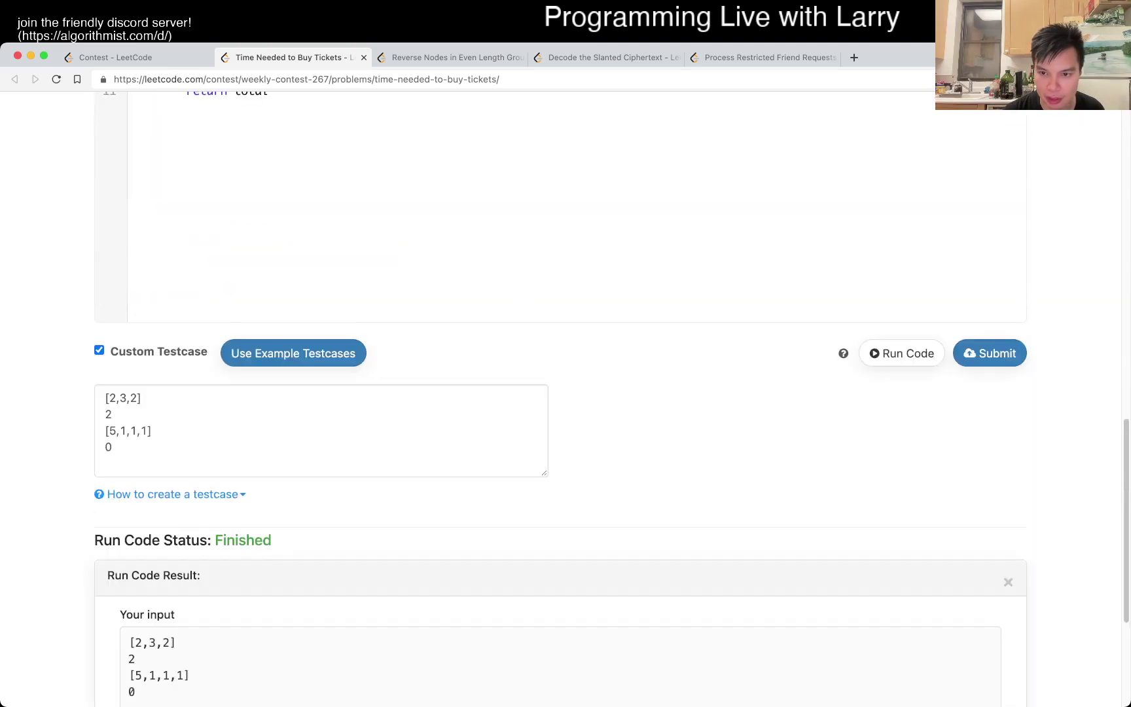
{"action": "key", "text": "super+apostrophe"}
{"action": "scroll", "coordinate": [561, 397], "scroll_direction": "down", "scroll_amount": 3}
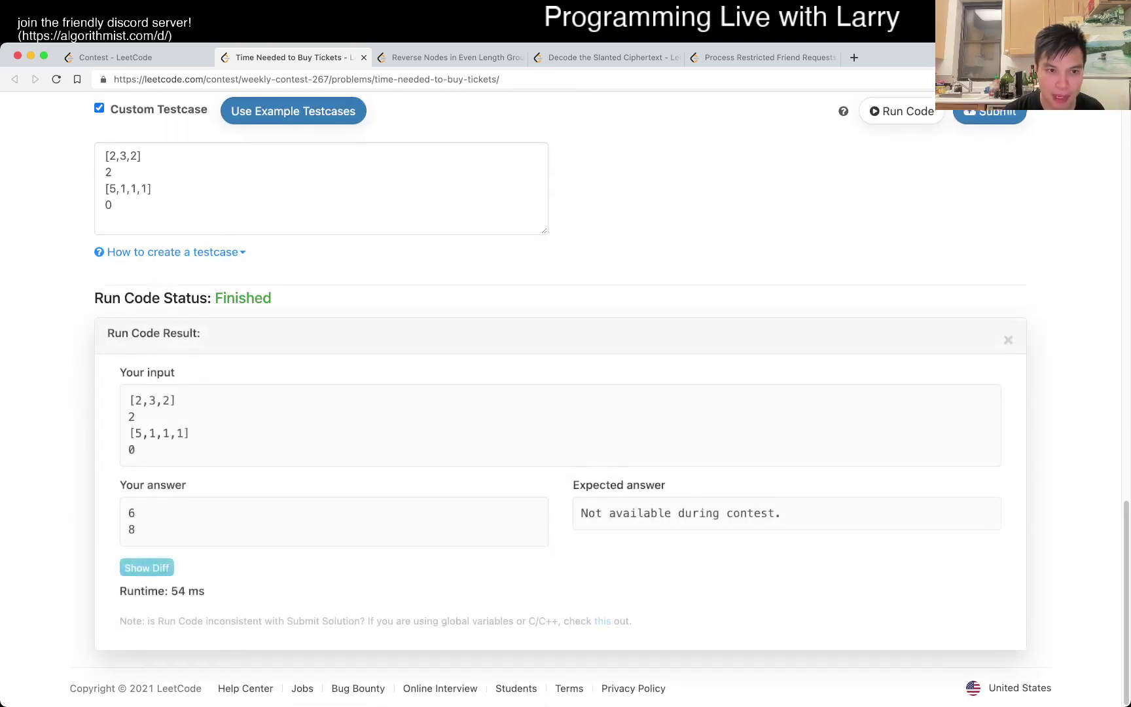
{"action": "scroll", "coordinate": [561, 397], "scroll_direction": "up", "scroll_amount": 15}
{"action": "scroll", "coordinate": [561, 397], "scroll_direction": "down", "scroll_amount": 10}
{"action": "scroll", "coordinate": [560, 398], "scroll_direction": "down", "scroll_amount": 5}
{"action": "key", "text": "super+Return"}
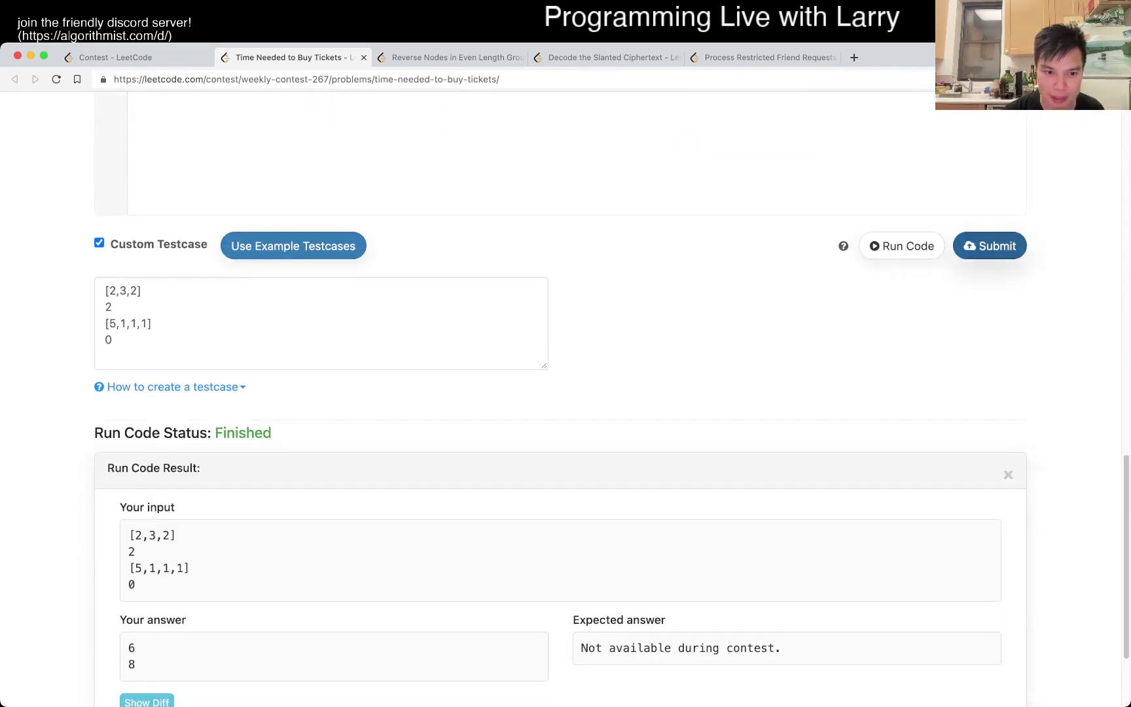
- Close the solved ticket problem's tab, leaving Reverse Nodes in Even Length Groups open
{"action": "key", "text": "super+w"}
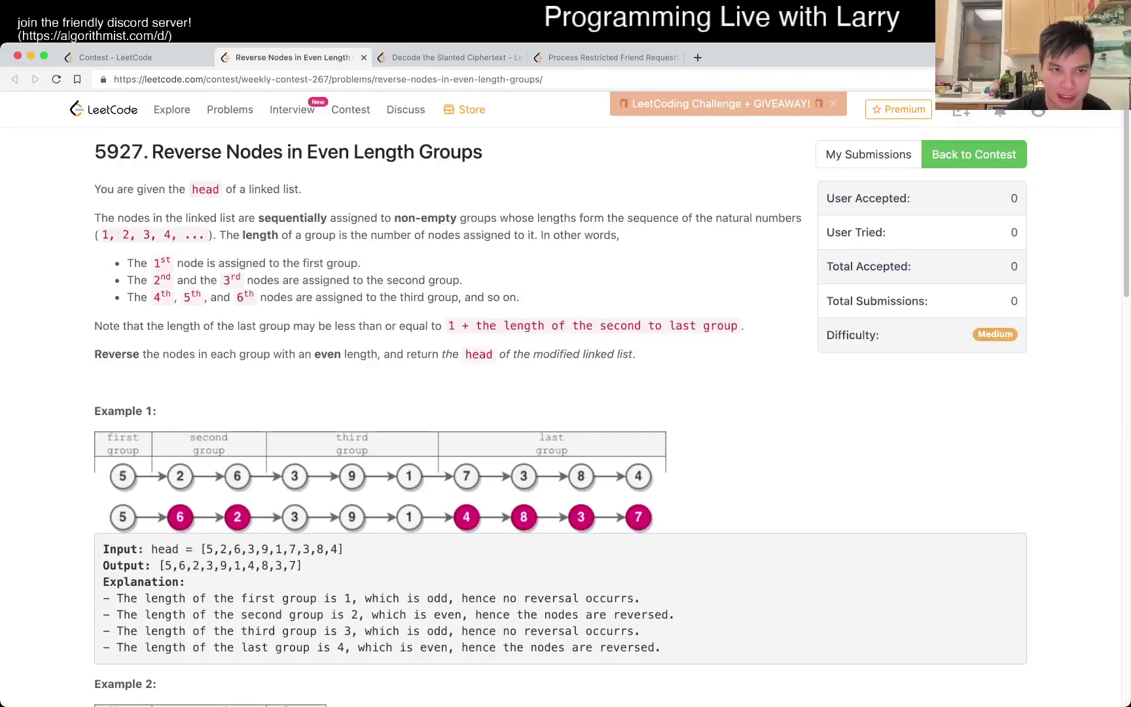